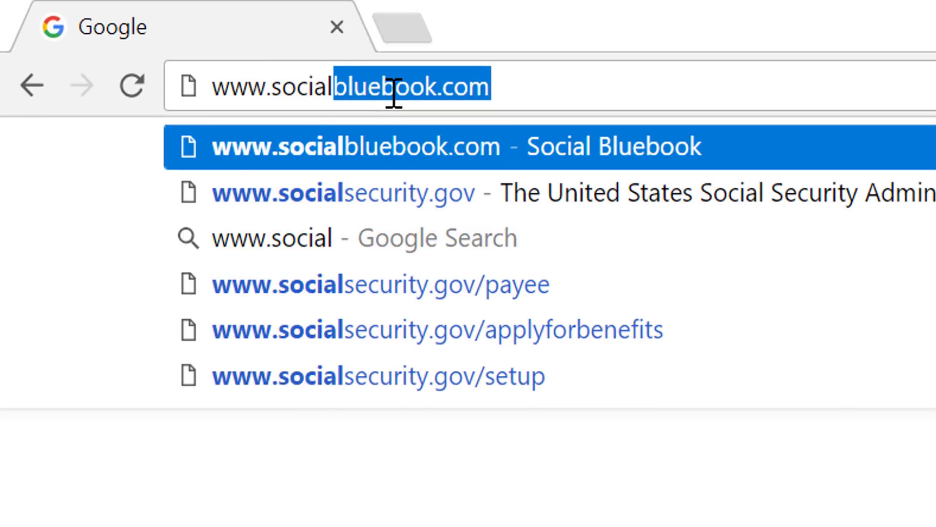
type("bluebook.com")
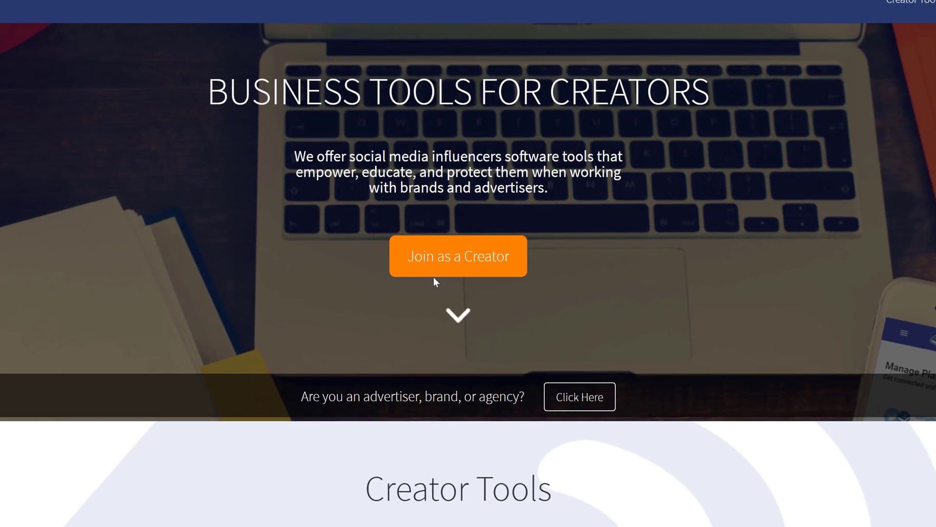
left_click(512, 259)
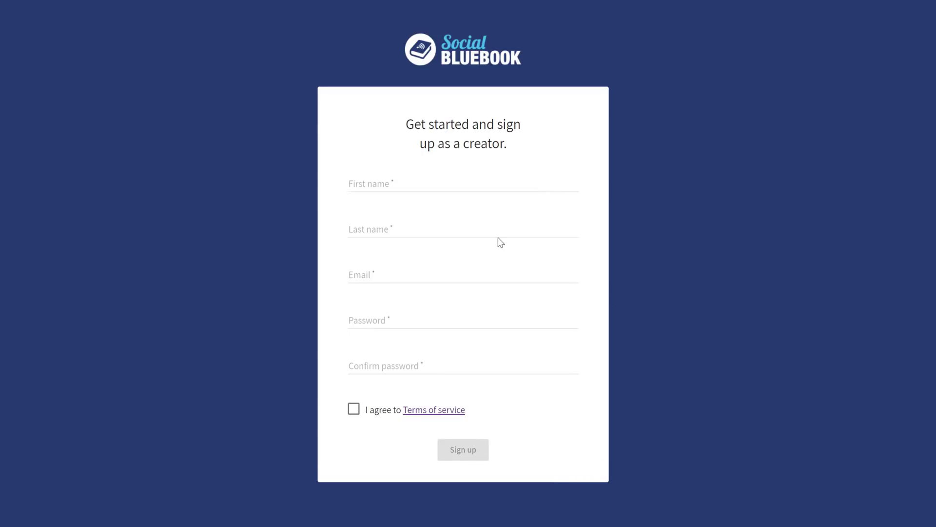
left_click(456, 182)
type("A")
left_click(431, 199)
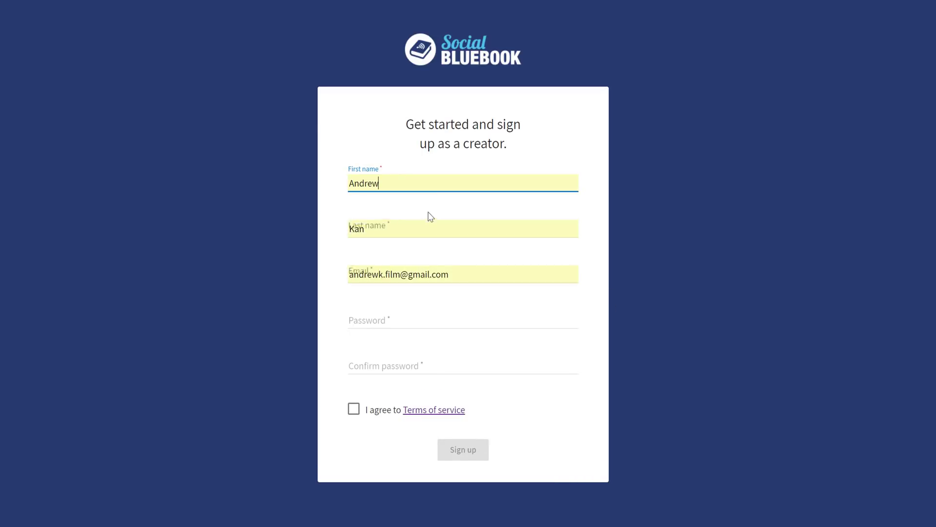
Step: Enter the account password and its matching confirmation
left_click(415, 321)
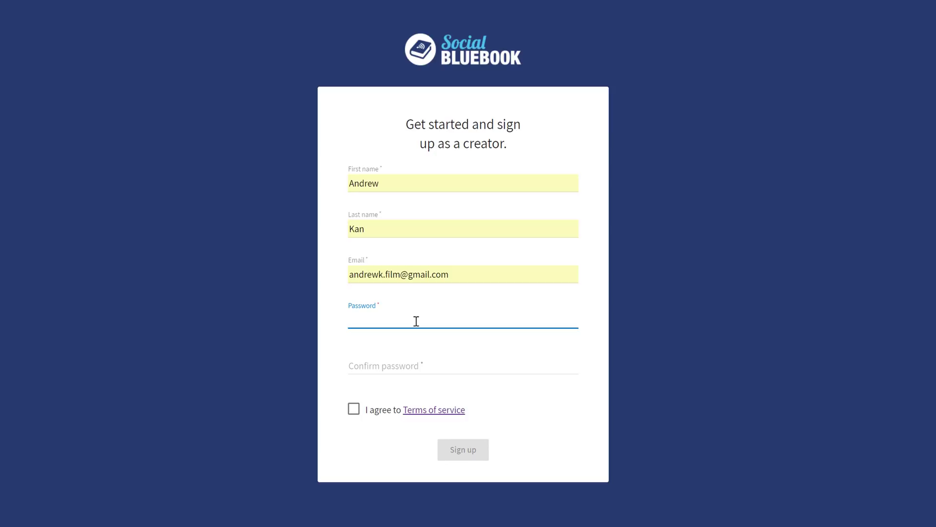
type("••••••••••")
left_click(410, 368)
type("••••••••••")
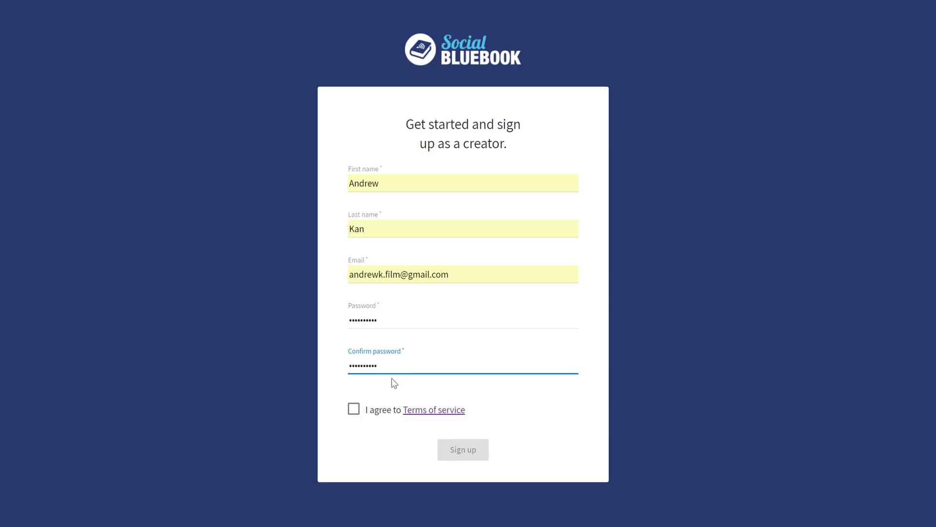
left_click(549, 448)
Step: Agree to the terms and open the Terms of Service to read them
left_click(354, 409)
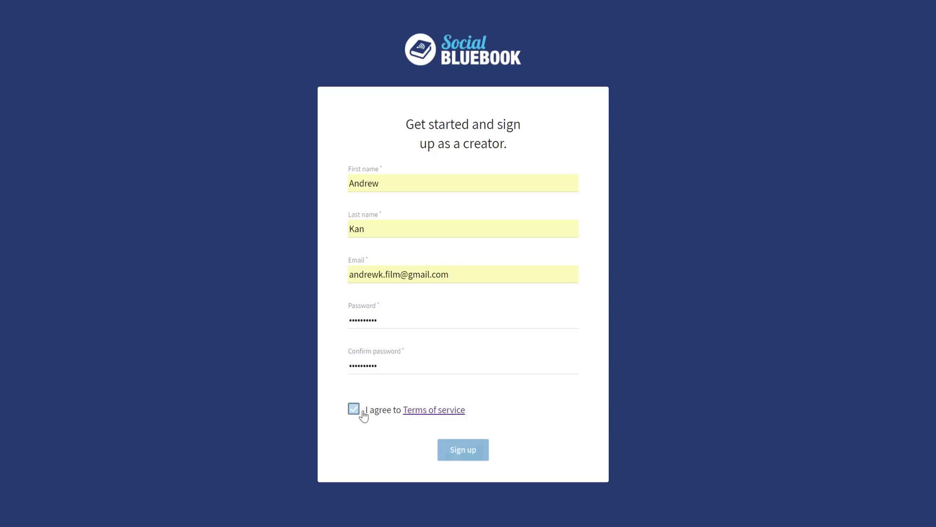
left_click(431, 413)
scroll(374, 263, "down", 20)
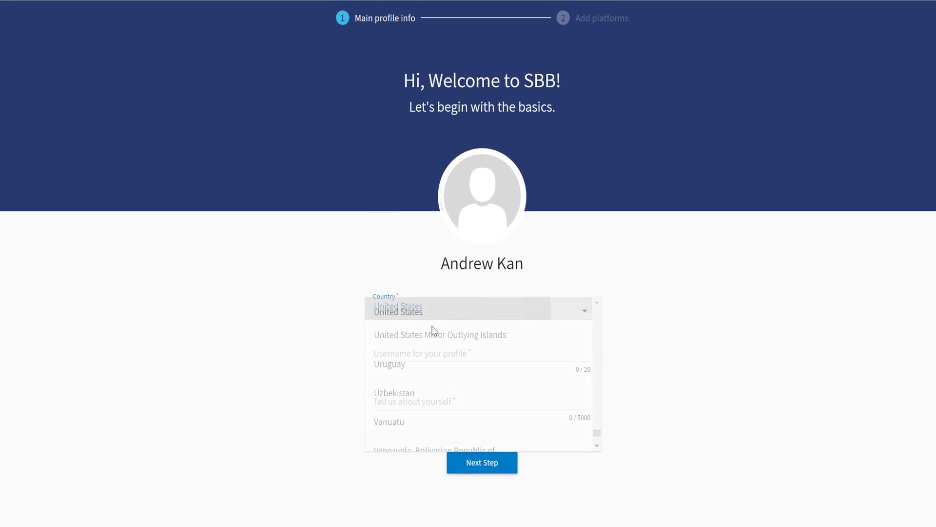
Step: Choose United States, enter a username and a filmmaker, YouTube Certified Expert, world-traveler bio, then continue
left_click(436, 359)
type("andrewkfilm")
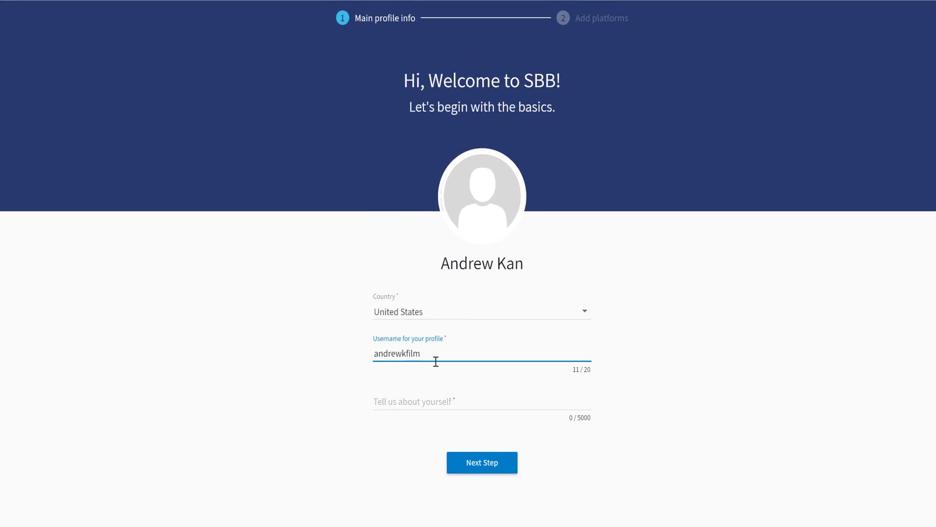
left_click(497, 404)
type("I'm Andrew Kan")
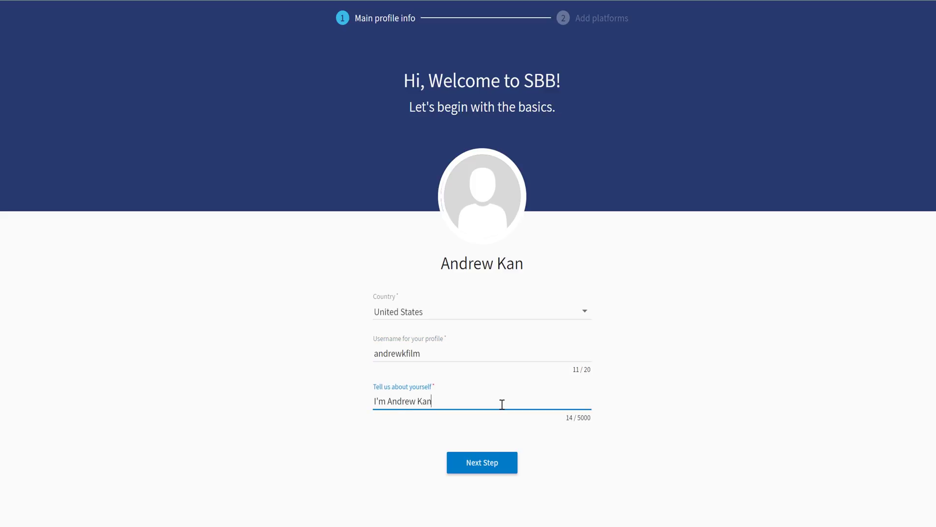
type(", Filmmaker, Yo")
key("BackSpace")
type("YouTube Certified Expert, ")
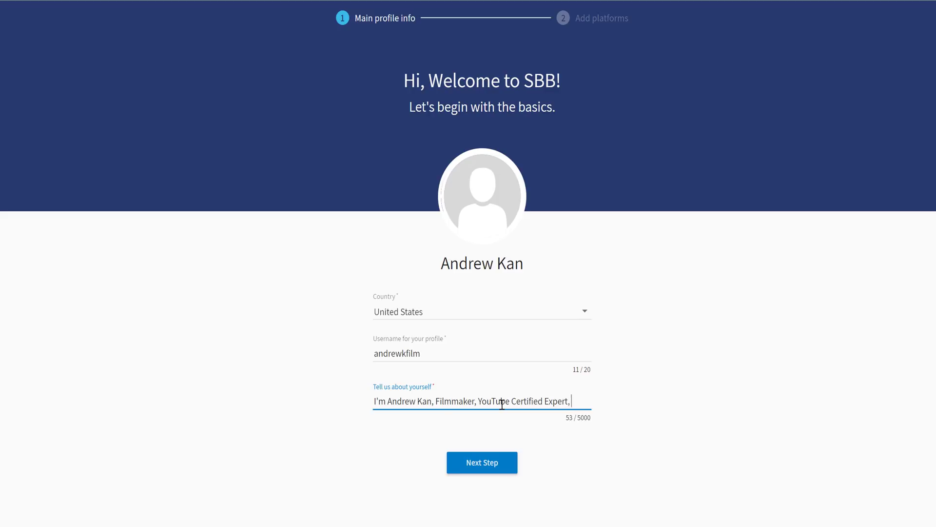
type("and World Trab")
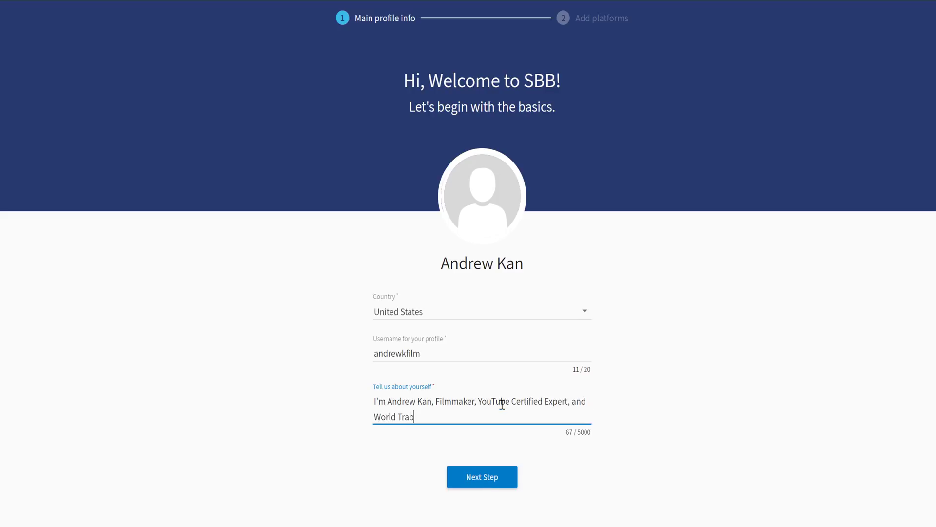
key("BackSpace")
type("veler.")
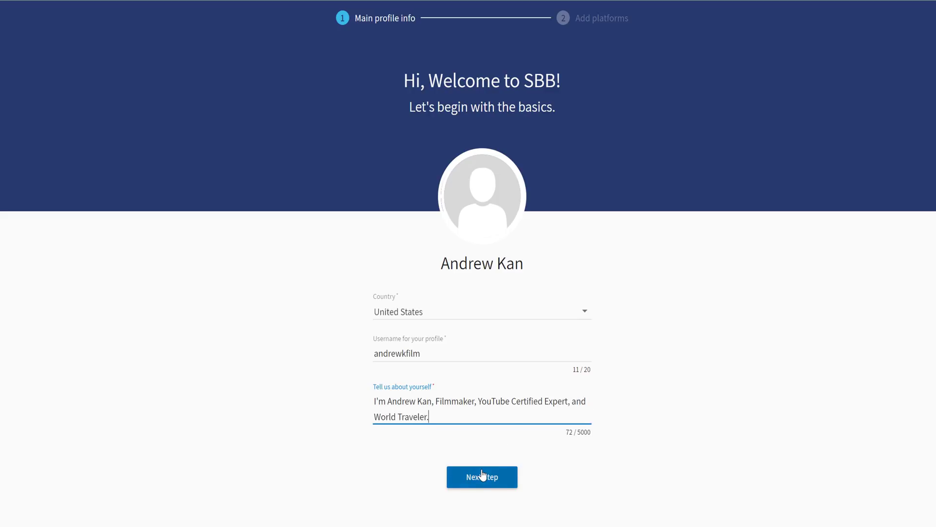
left_click(482, 477)
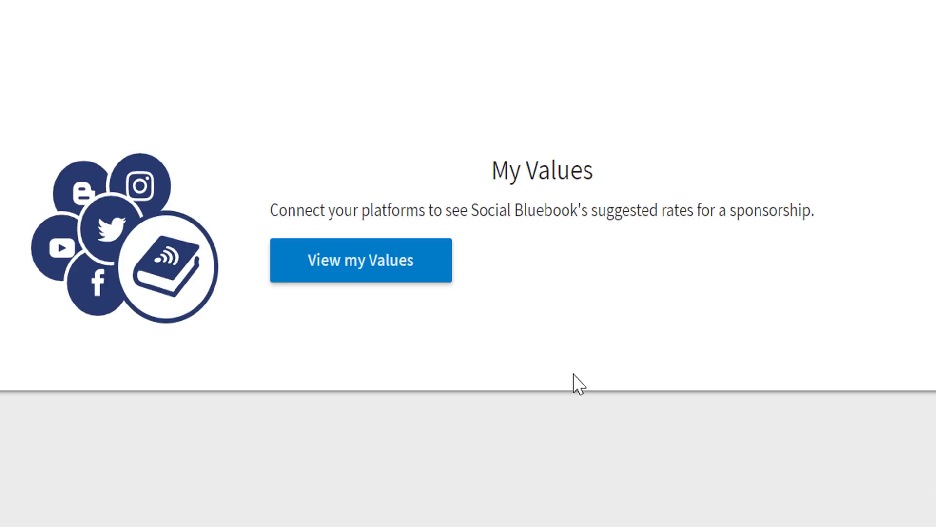
Step: Open View my Values from the dashboard
left_click(370, 276)
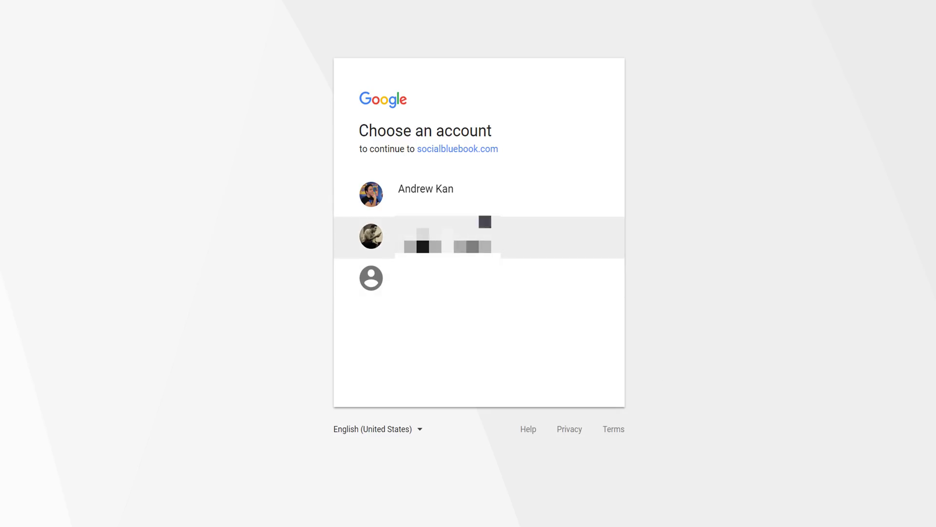
Step: Pick the personal Google account, not a brand account, and allow YouTube data access
left_click(481, 194)
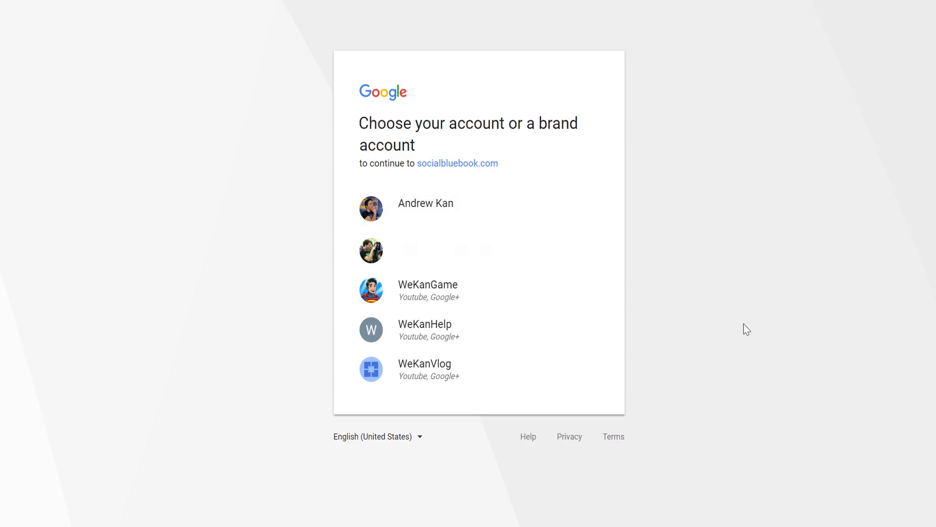
left_click(490, 208)
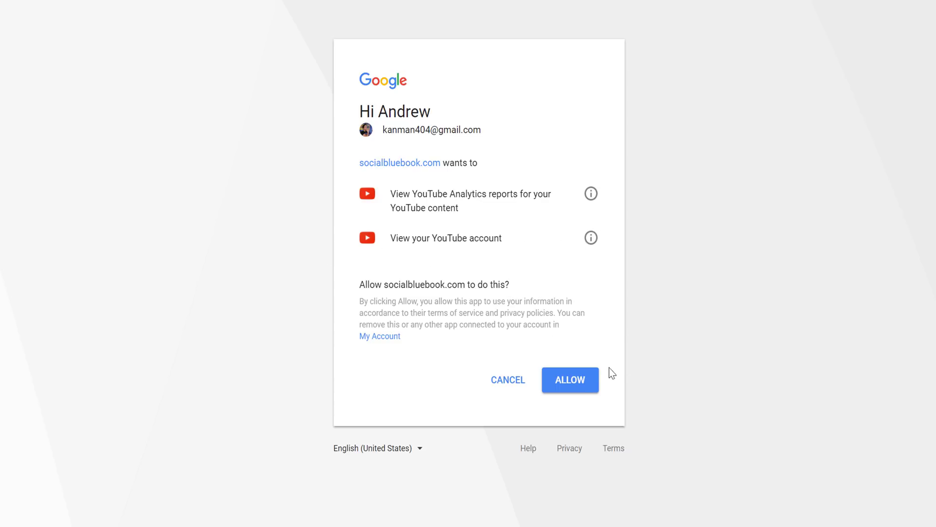
left_click(583, 384)
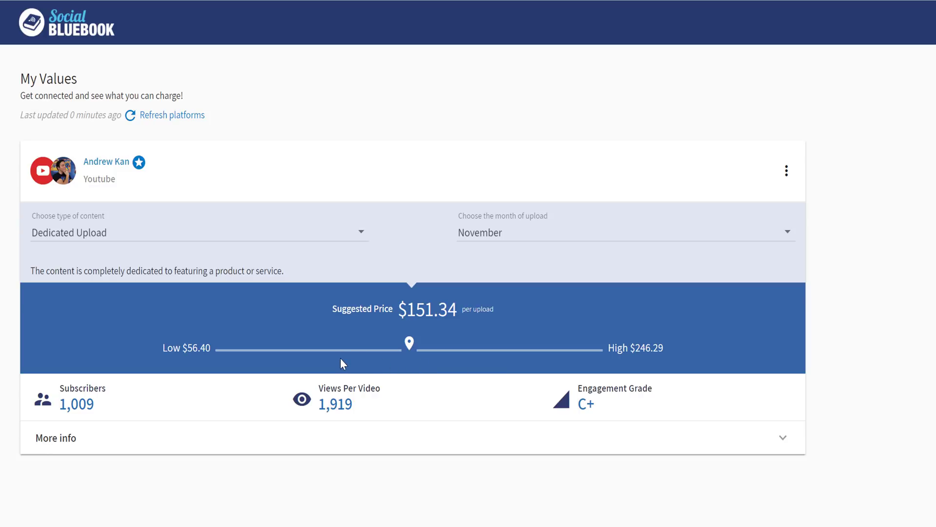
Step: Expand More info on the YouTube card, scroll through the audience charts, then collapse it
left_click(782, 439)
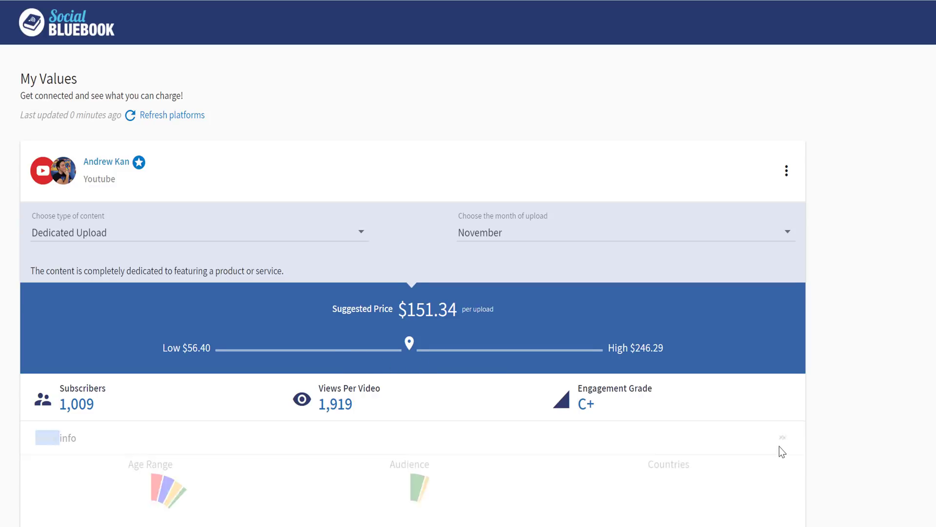
scroll(779, 446, "down", 4)
scroll(468, 263, "down", 2)
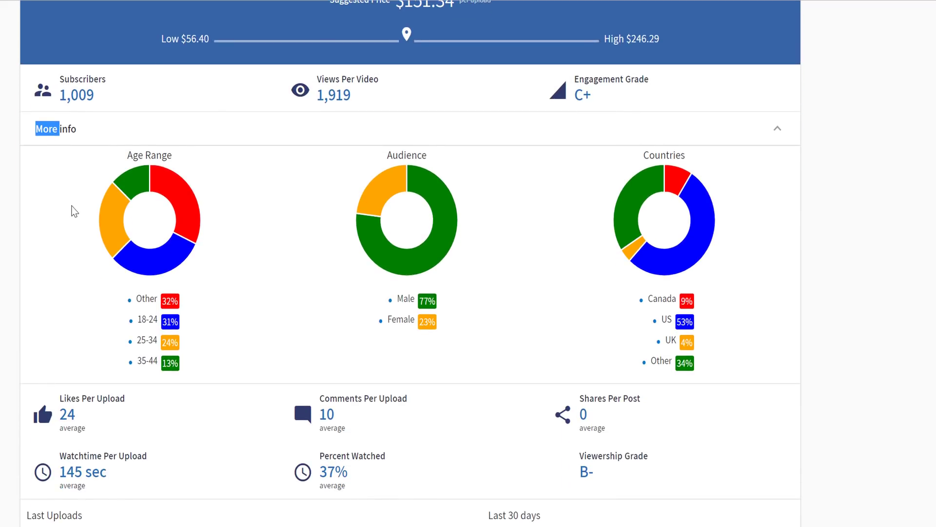
left_click(73, 209)
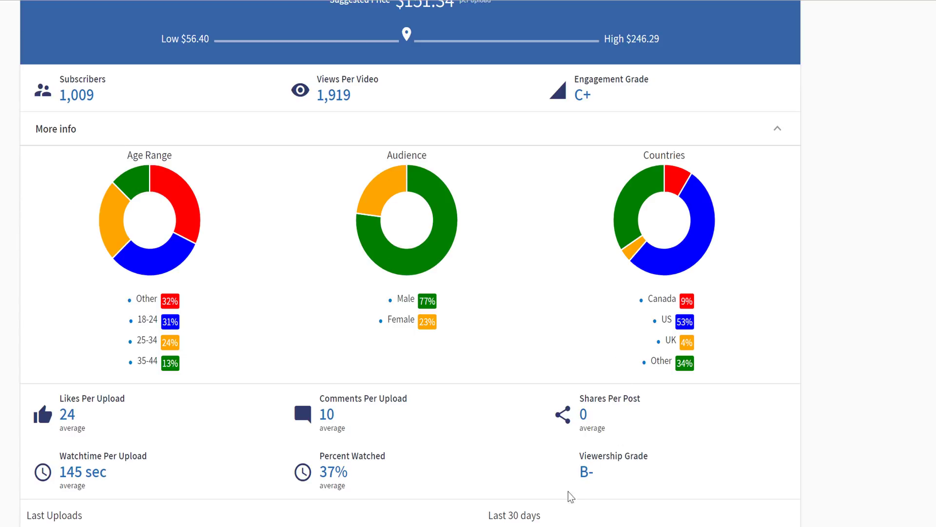
scroll(468, 264, "up", 5)
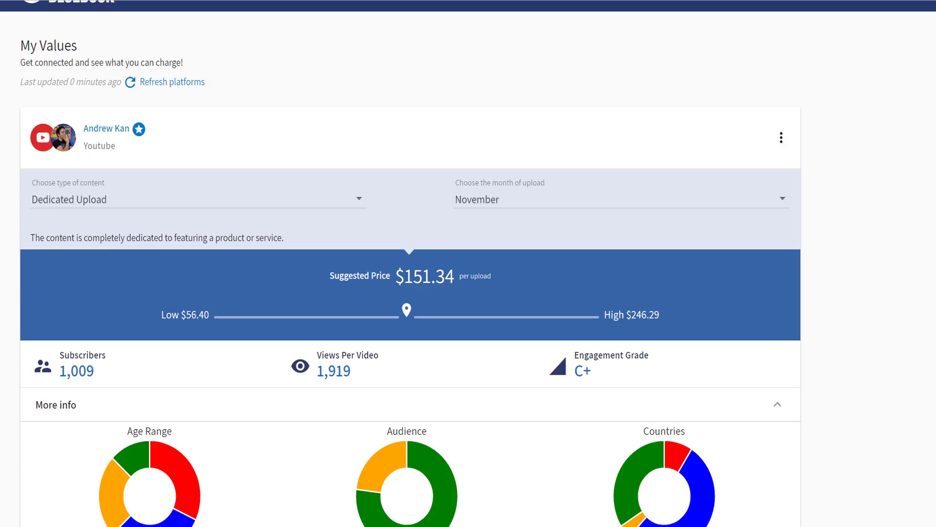
left_click(778, 403)
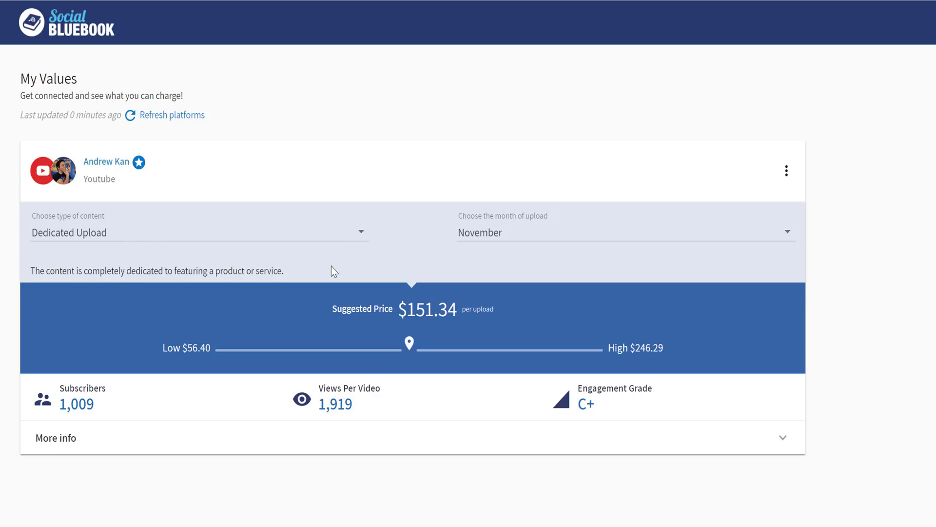
Step: Preview YouTube rates for Shout Out, Direct Link and Activity Feed Promotion, then choose Dedicated Upload
left_click(297, 236)
left_click(250, 272)
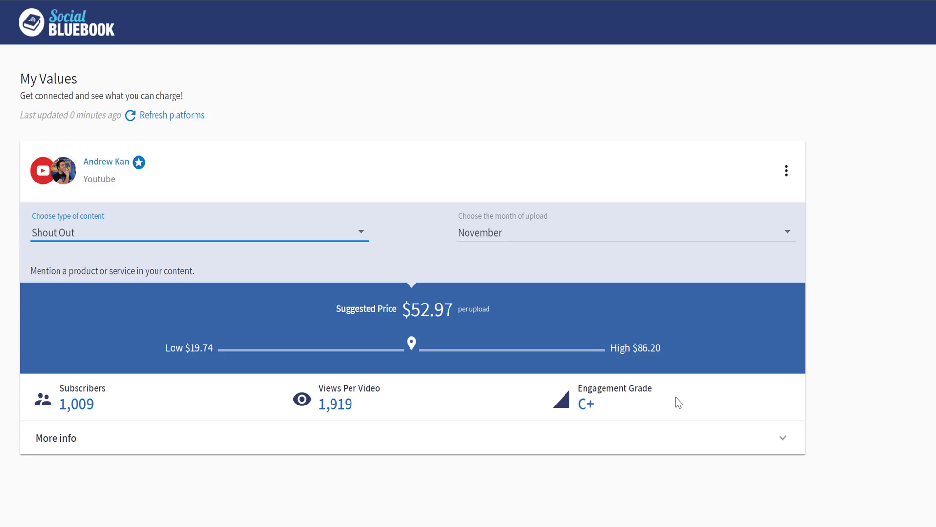
left_click(263, 234)
left_click(186, 274)
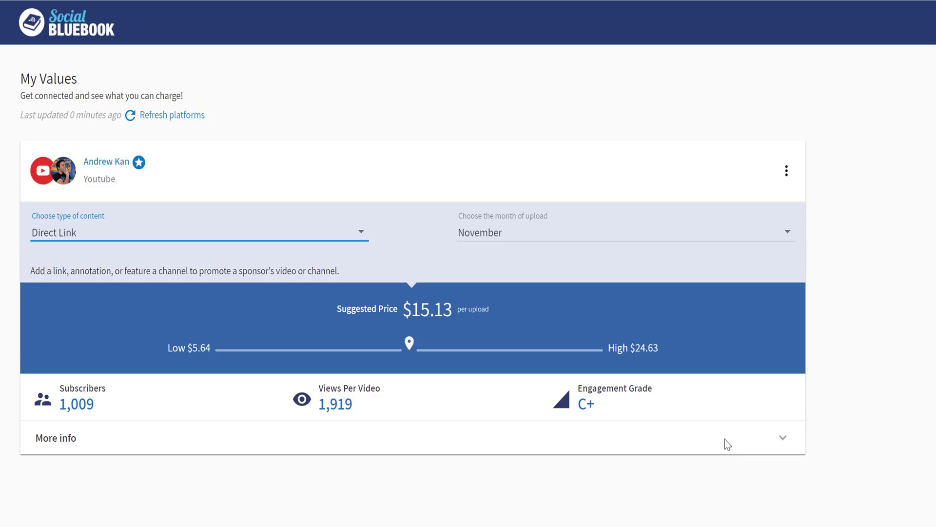
left_click(275, 242)
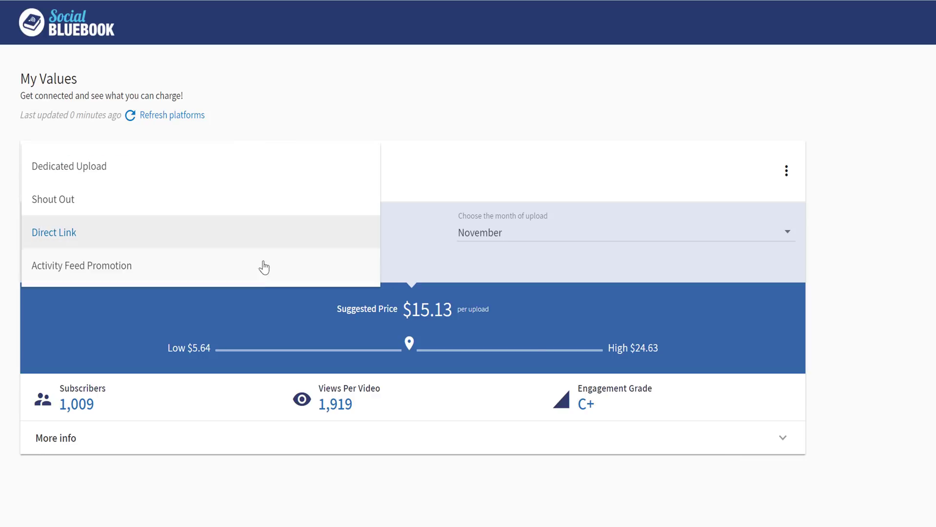
left_click(232, 277)
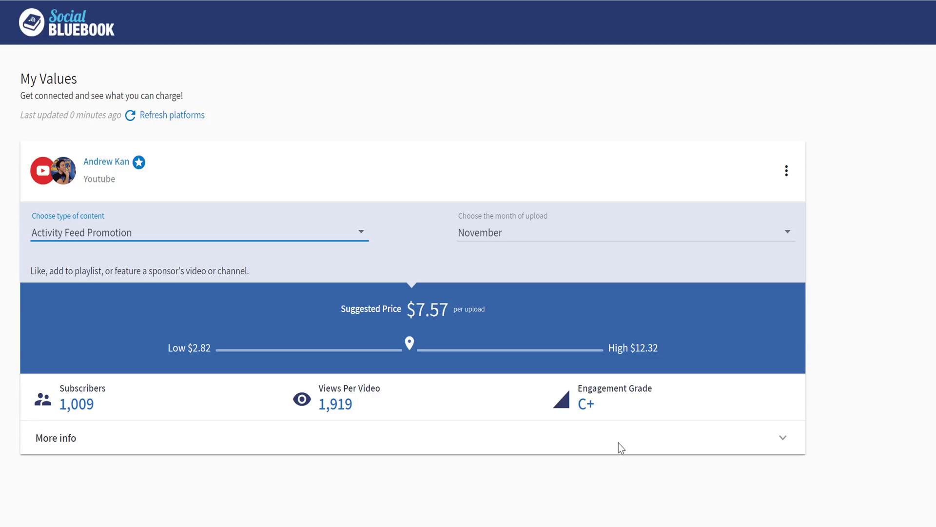
left_click(283, 234)
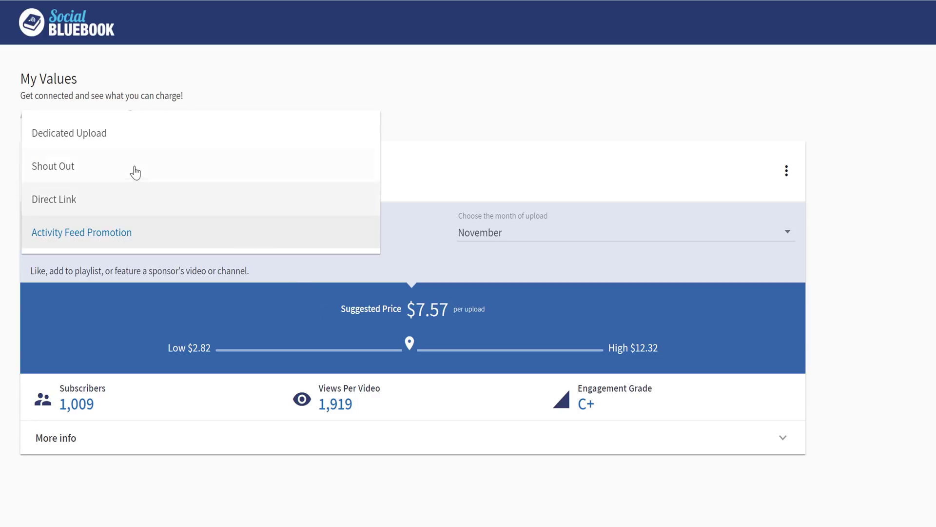
left_click(122, 145)
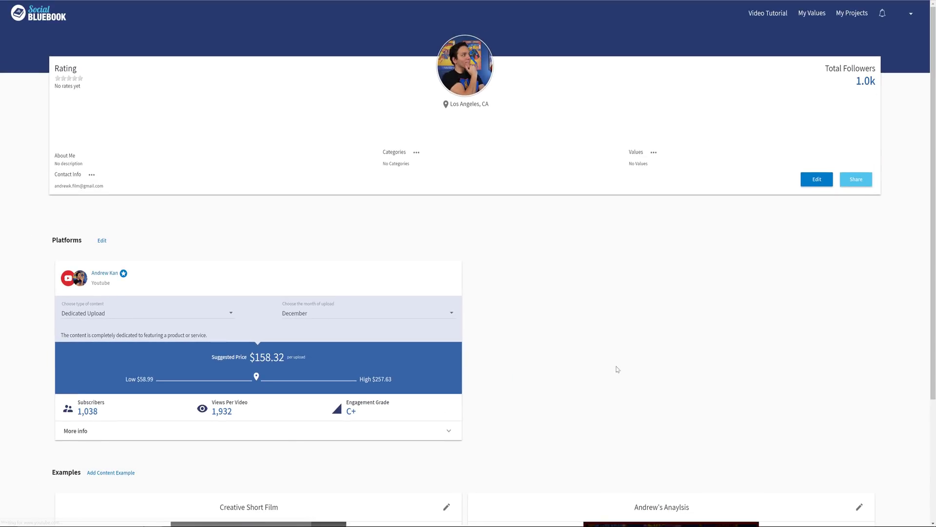
Step: Edit the profile details and fill in the creator's first and last name
left_click(817, 179)
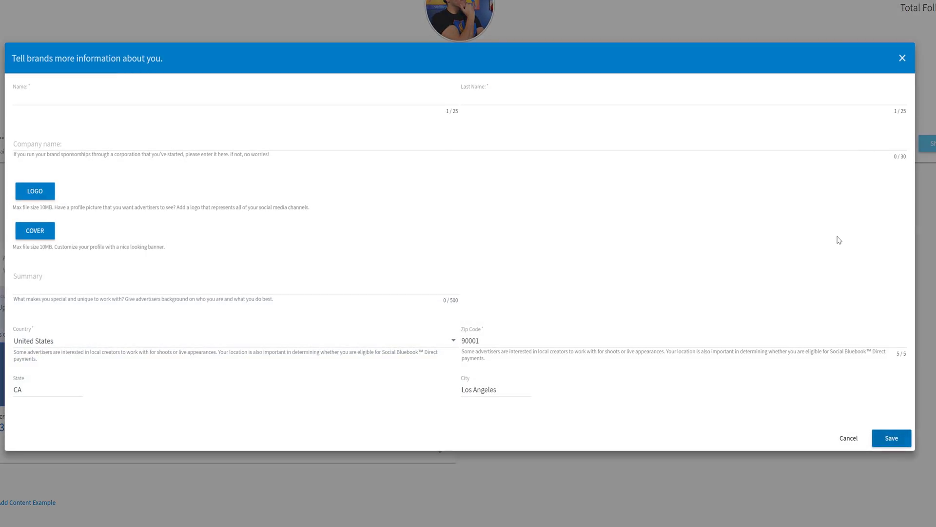
left_click(85, 91)
type("Andrew")
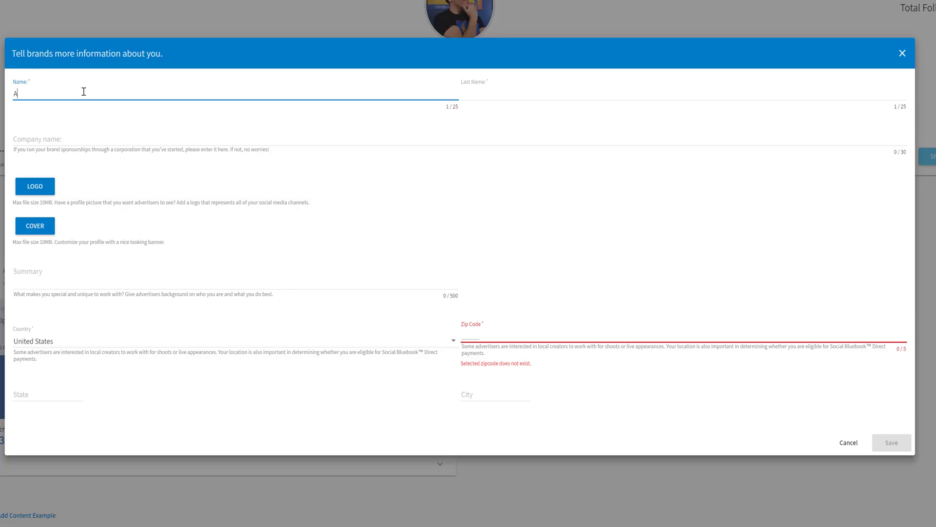
left_click(526, 100)
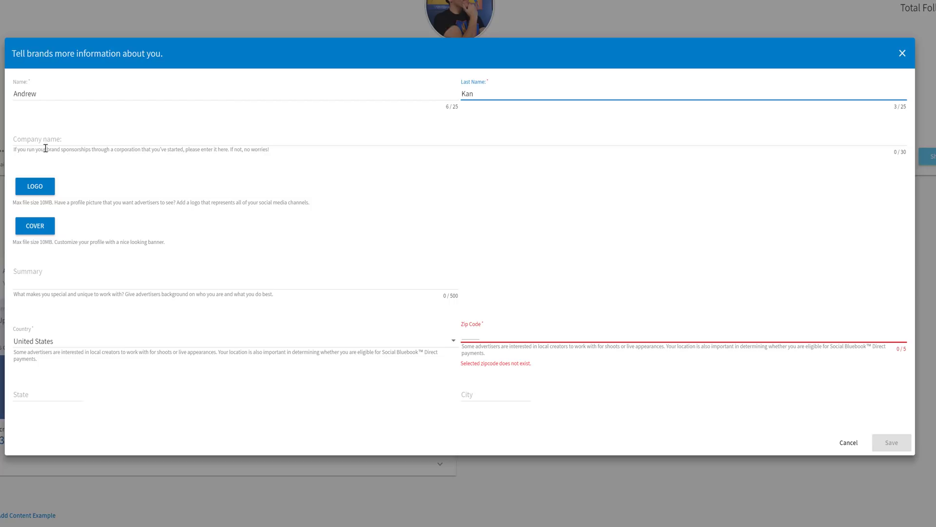
Step: Upload a profile logo photo and re-centre its crop on the face
left_click(39, 187)
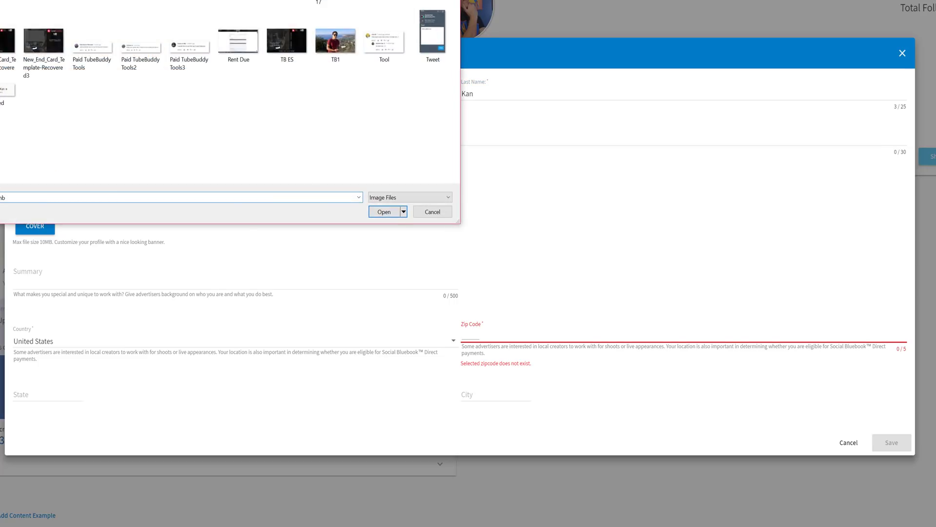
key("Return")
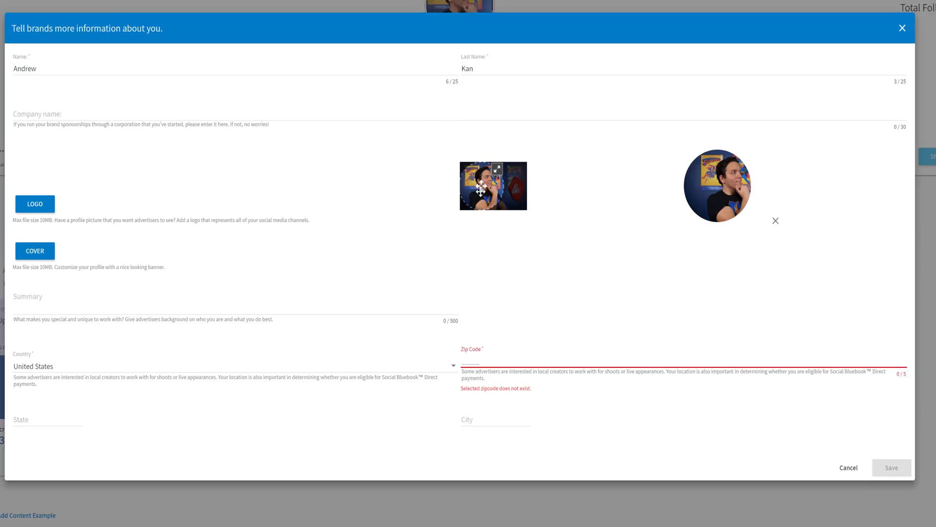
left_click_drag(480, 191, 487, 191)
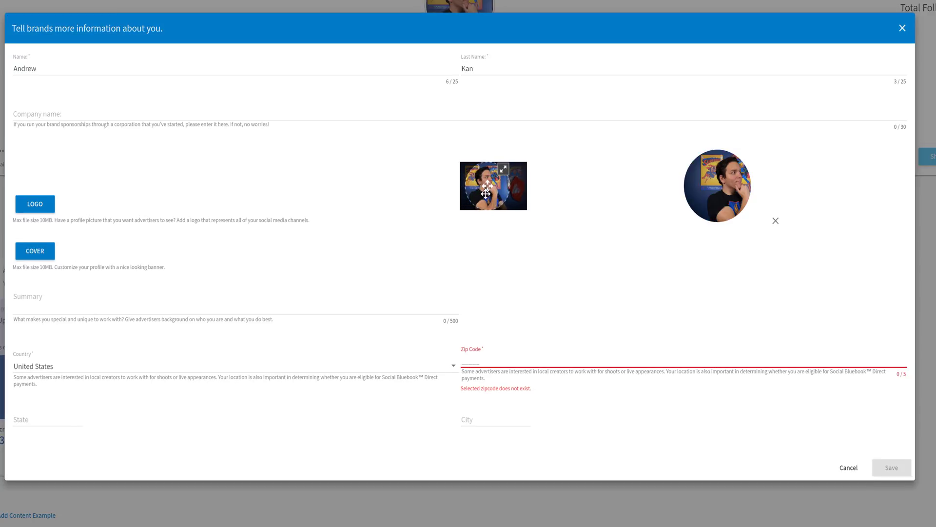
Step: Upload a cover banner, nudge its crop, and paste the prepared summary paragraph
left_click(43, 262)
key("Return")
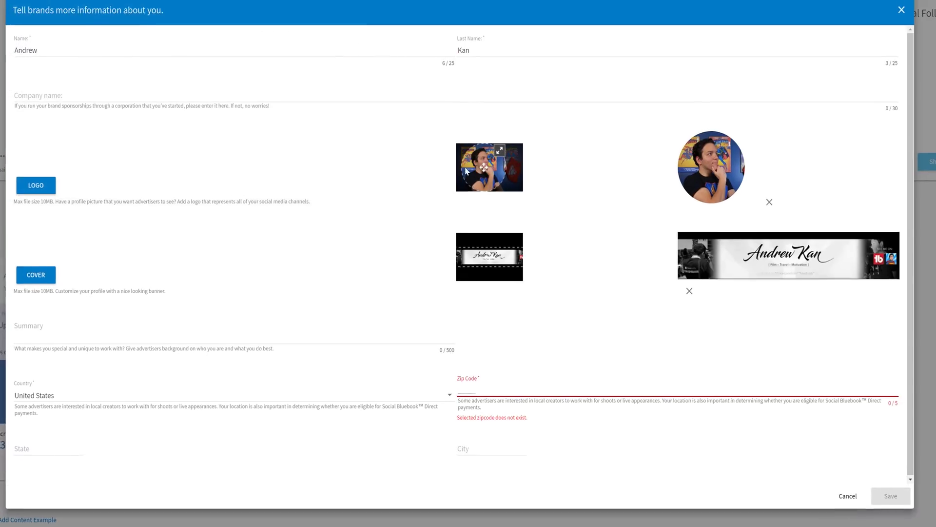
left_click_drag(504, 268, 503, 270)
left_click(89, 342)
type("My name is Andrew Kan! A Film Maker who likes to tell stories. This channel focuses on my passion for both Film and Traveling throughout the world. That passion led me to becoming YouTube Certified,  and also entering and winning film festivals. I'll be showcasing my films, travels, and experiences on this channel. I upload monthly and always aim to grow and create films.")
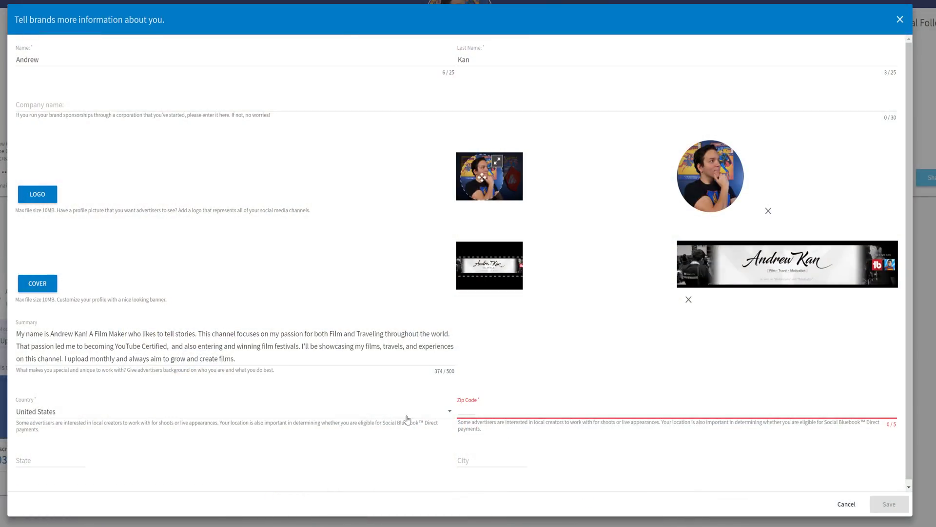
Step: Keep United States as country, enter a Los Angeles zip code, and save the details
left_click(212, 413)
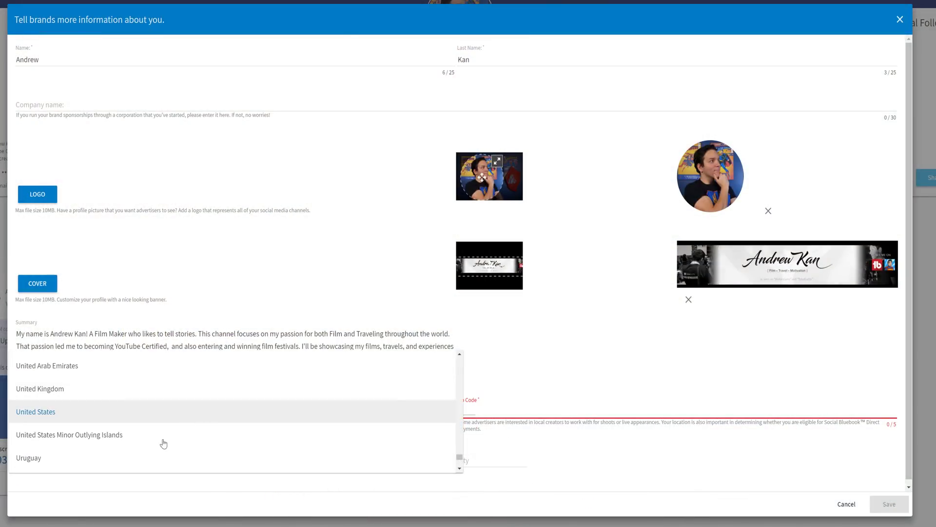
left_click(98, 418)
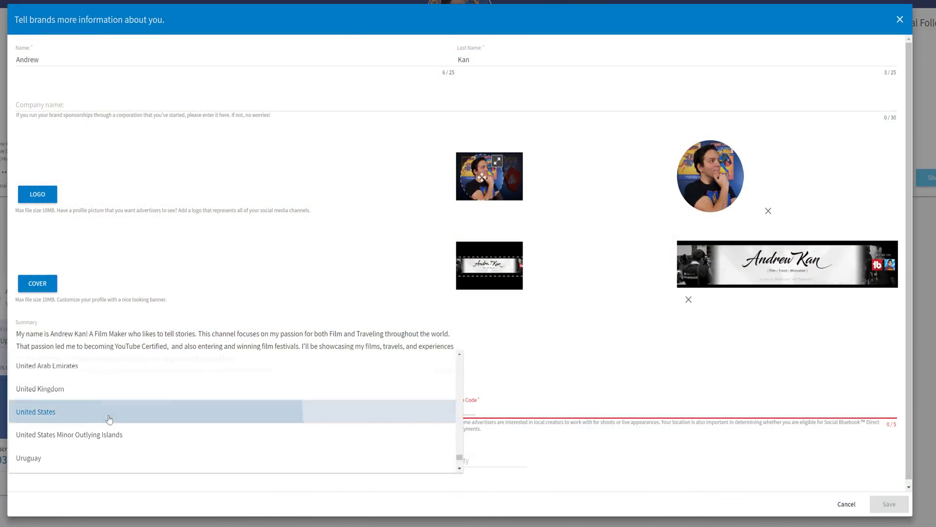
left_click(491, 418)
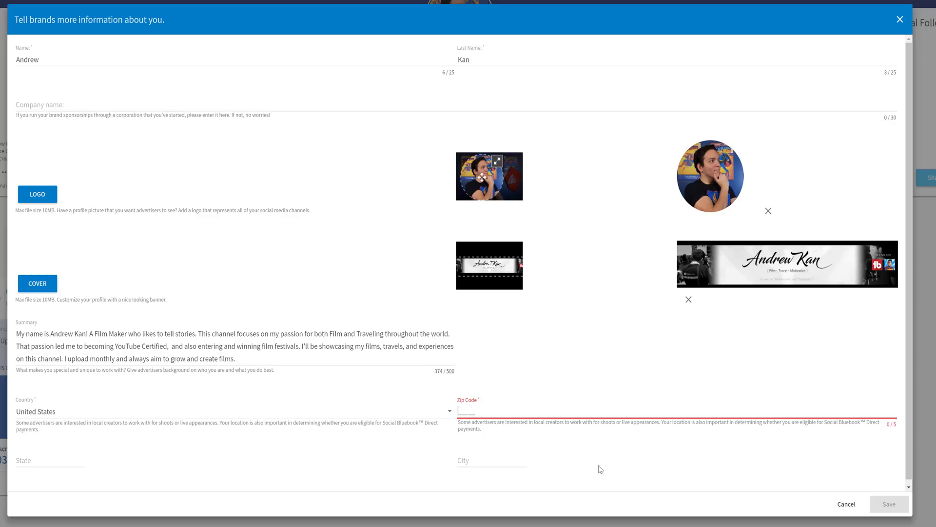
type("90001")
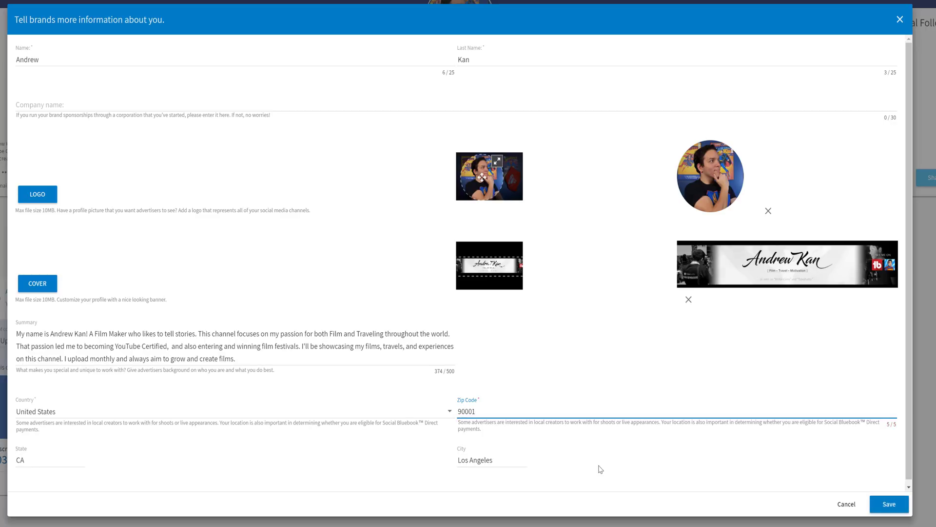
left_click(885, 503)
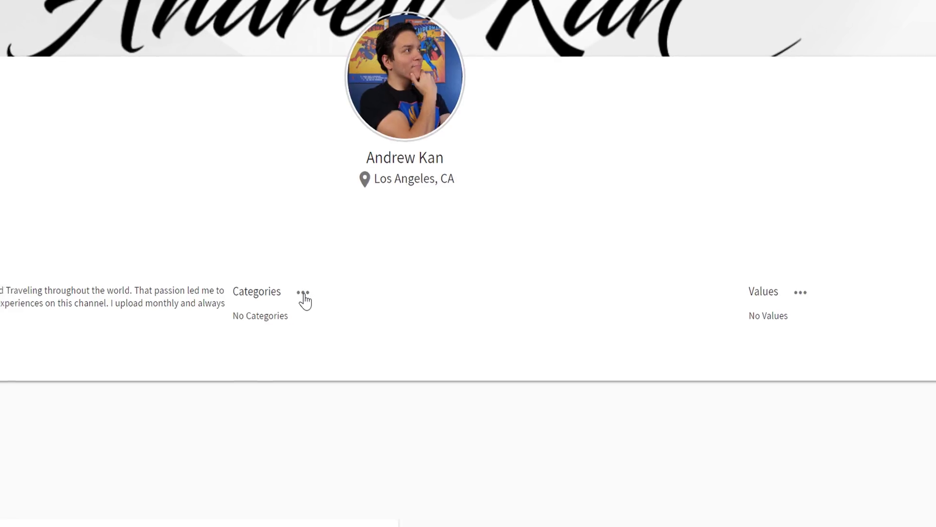
Step: Edit the profile categories, adding Entertainment and Games
left_click(303, 294)
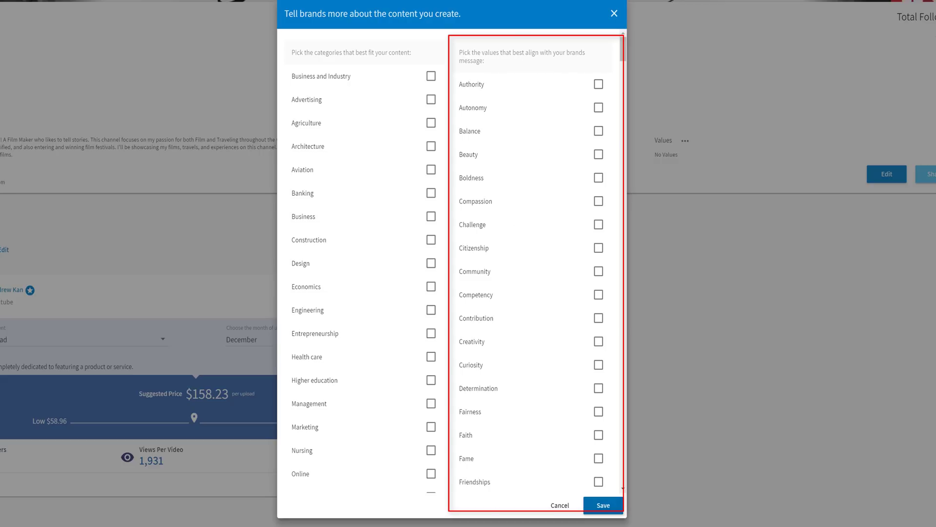
scroll(585, 286, "down", 20)
scroll(601, 133, "up", 8)
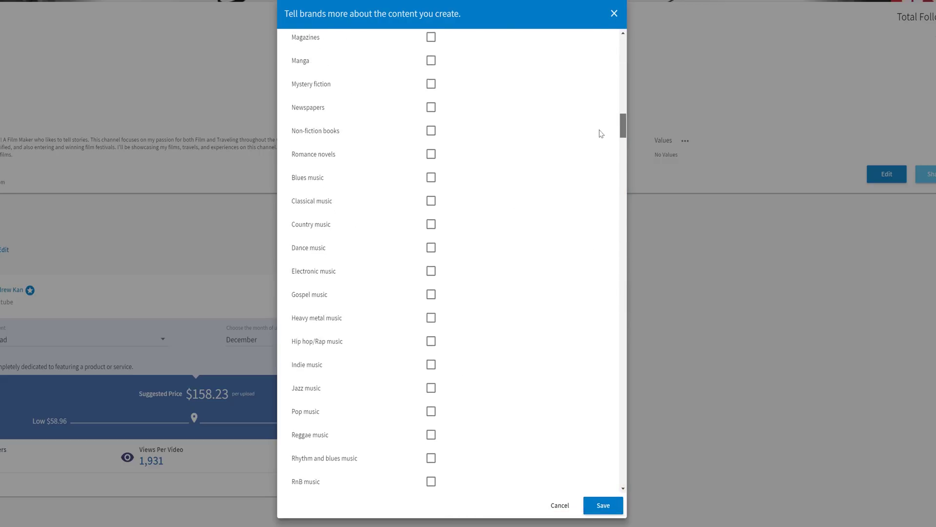
scroll(488, 122, "up", 5)
left_click(431, 74)
left_click(431, 97)
scroll(415, 195, "up", 10)
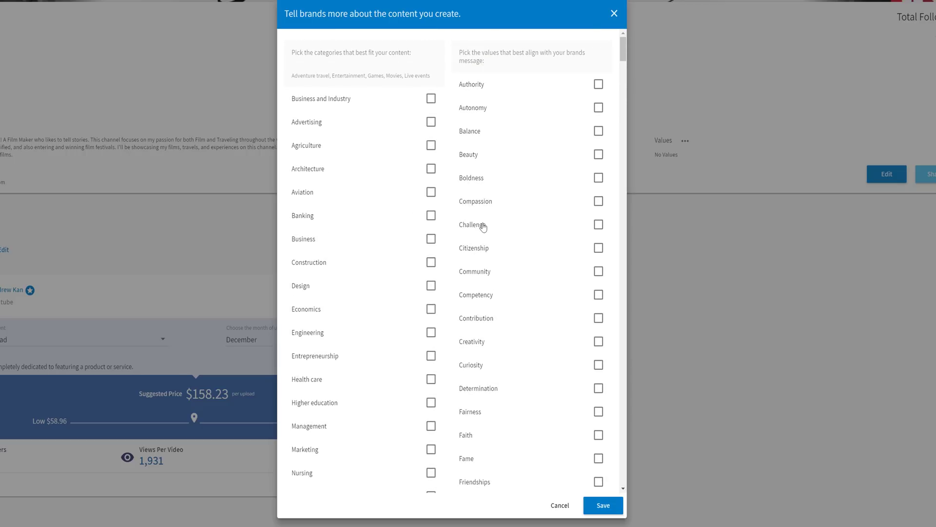
Step: Add Challenge, Growth and Creativity as the profile's brand values
left_click(599, 225)
scroll(556, 382, "down", 10)
scroll(545, 274, "up", 10)
scroll(545, 275, "down", 2)
left_click(598, 454)
scroll(587, 267, "up", 1)
left_click(598, 292)
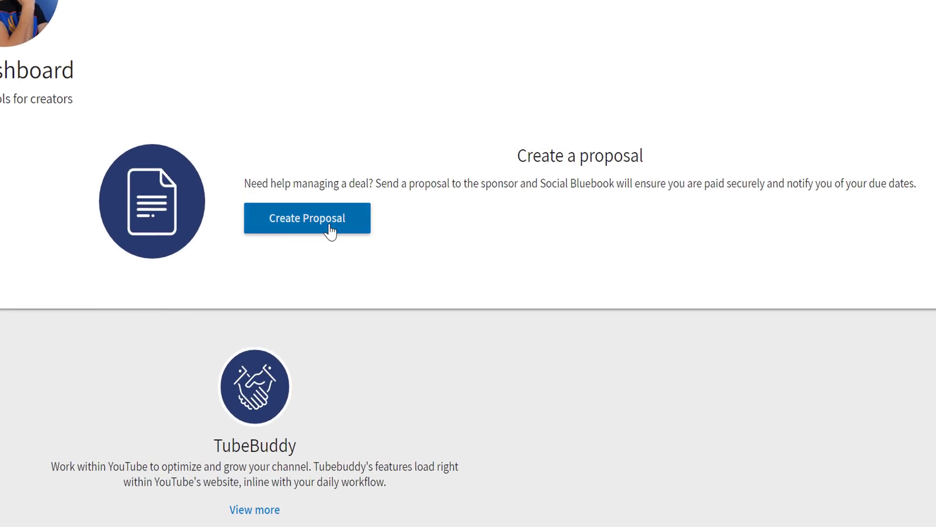
Step: Start a new sponsorship proposal titled 'Social Blue Book Promotion'
left_click(330, 230)
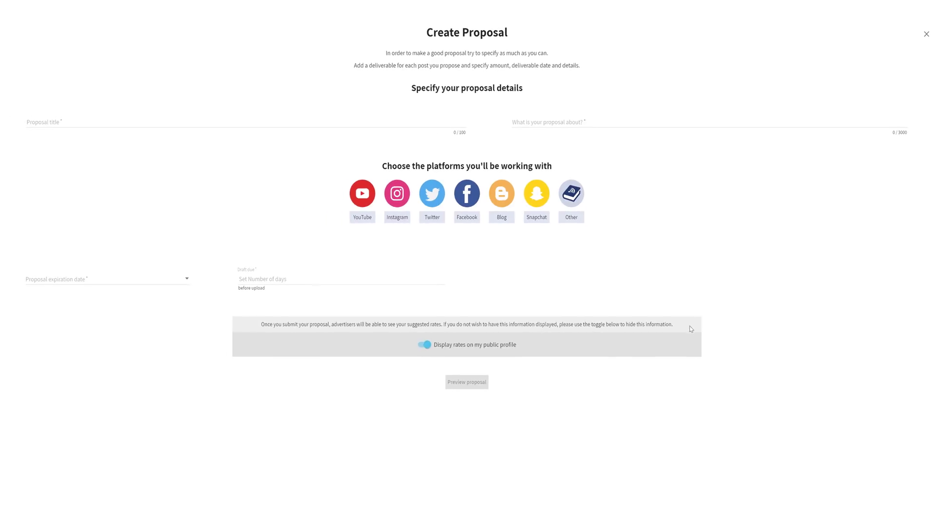
left_click(230, 123)
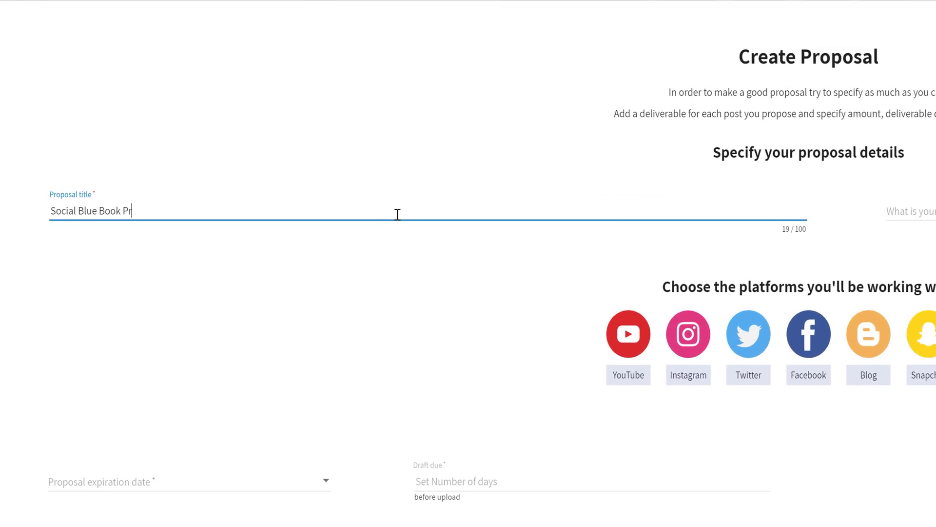
type("tion")
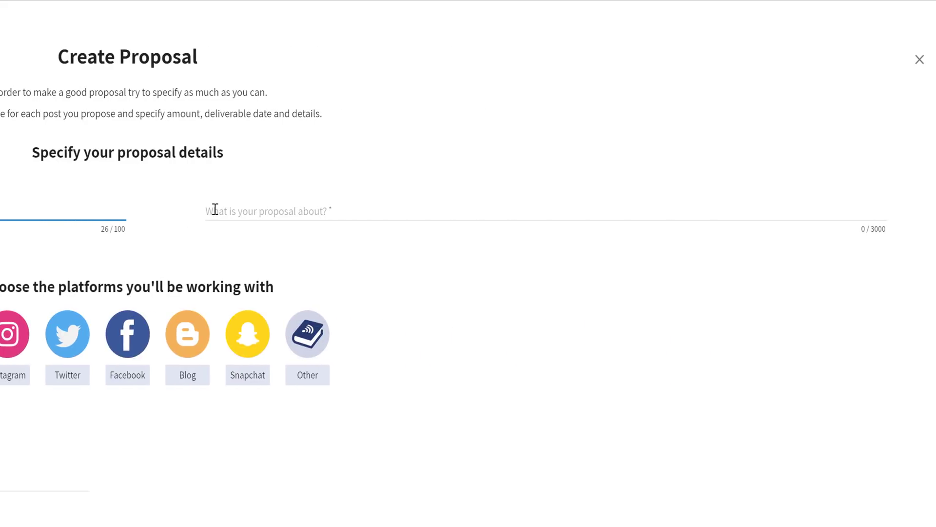
Step: Paste the description about promoting Social Bluebook's new functionality into 'What is your proposal about?'
left_click(215, 209)
type("The goal is to produce educational and promotional content based around the release of Social Bluebook's new functionality.")
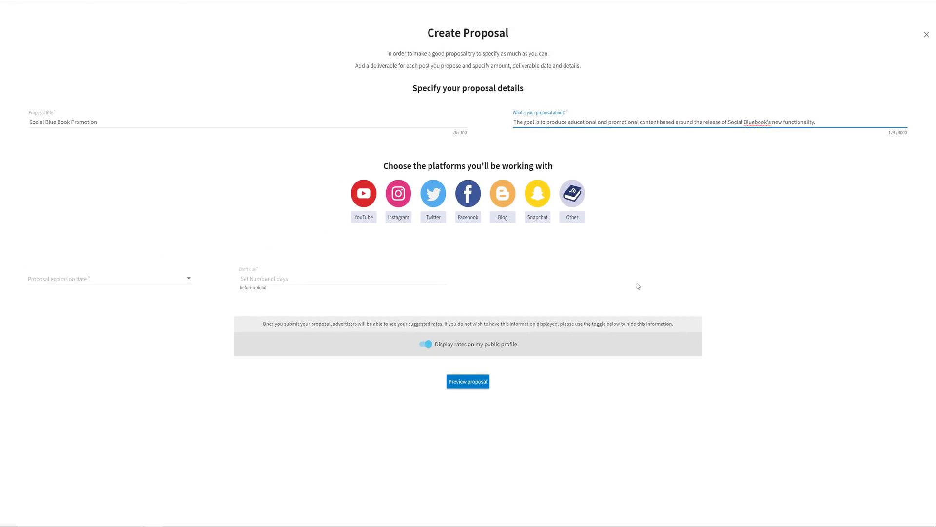
left_click(638, 286)
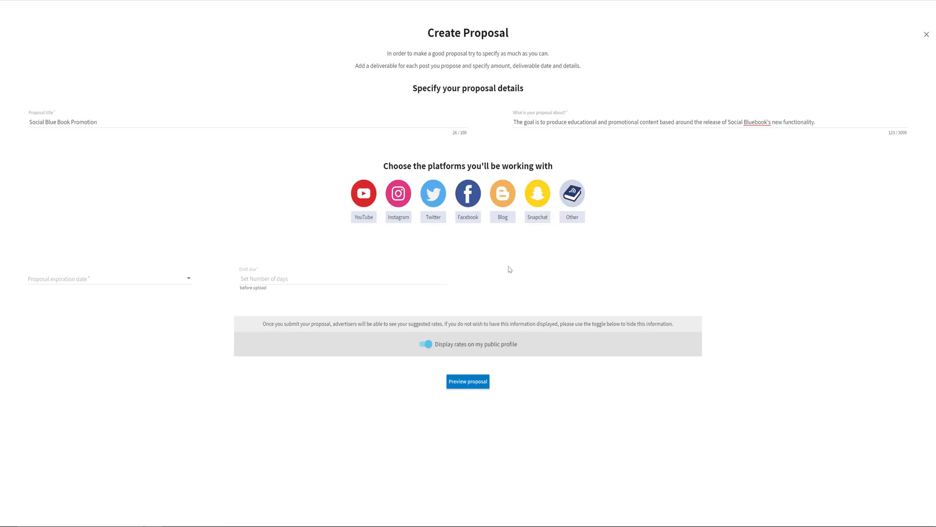
Step: Add one YouTube and two Twitter deliverables, removing the extra YouTube and other-platform cards
double_click(360, 208)
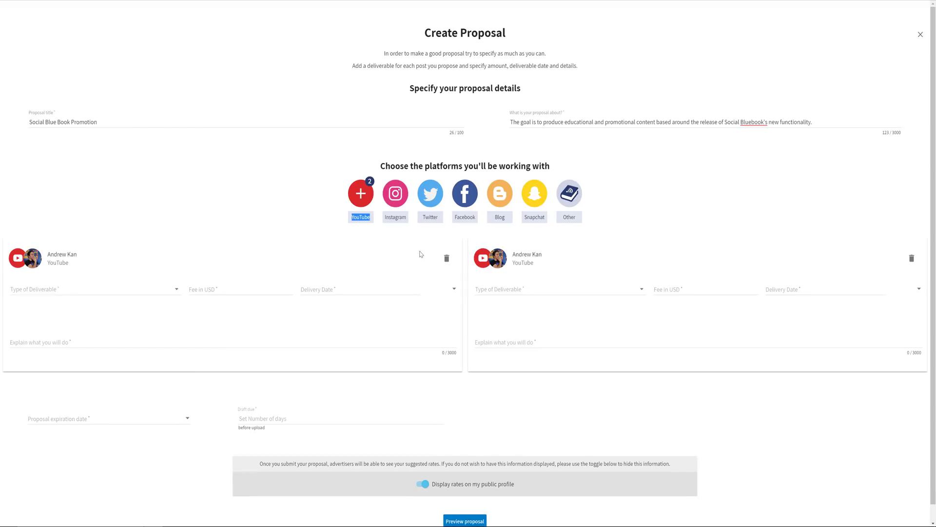
left_click(910, 259)
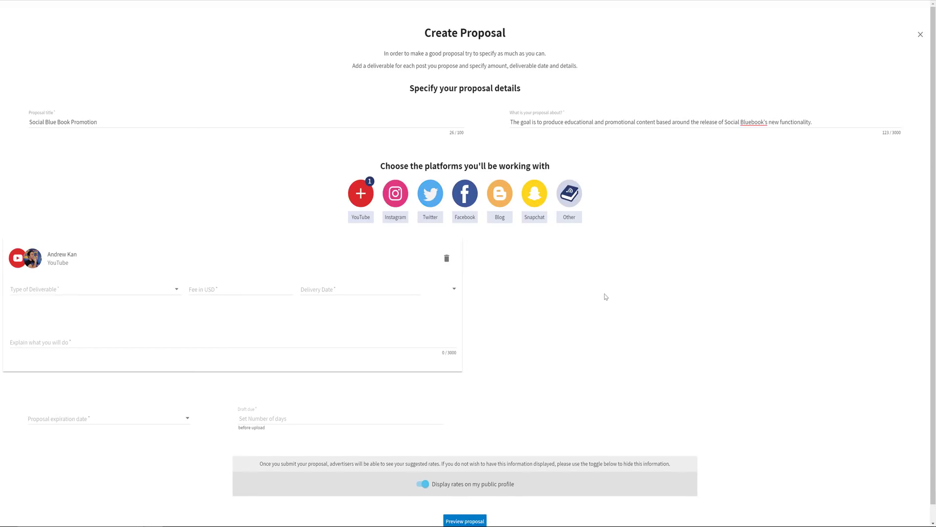
left_click(570, 204)
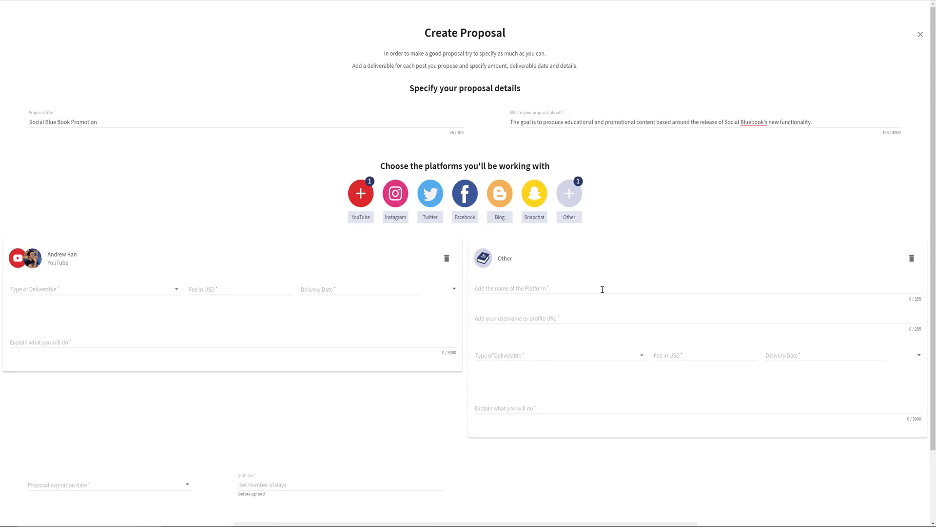
left_click(910, 260)
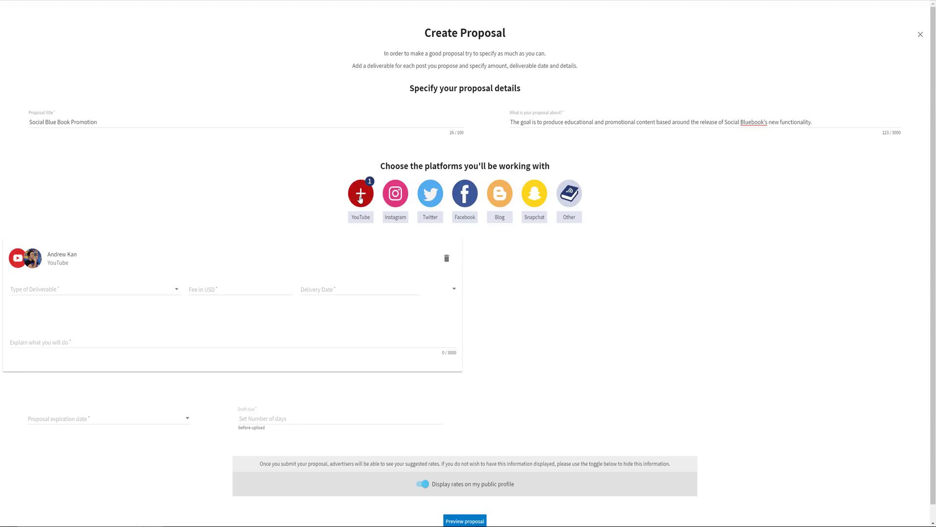
left_click(432, 197)
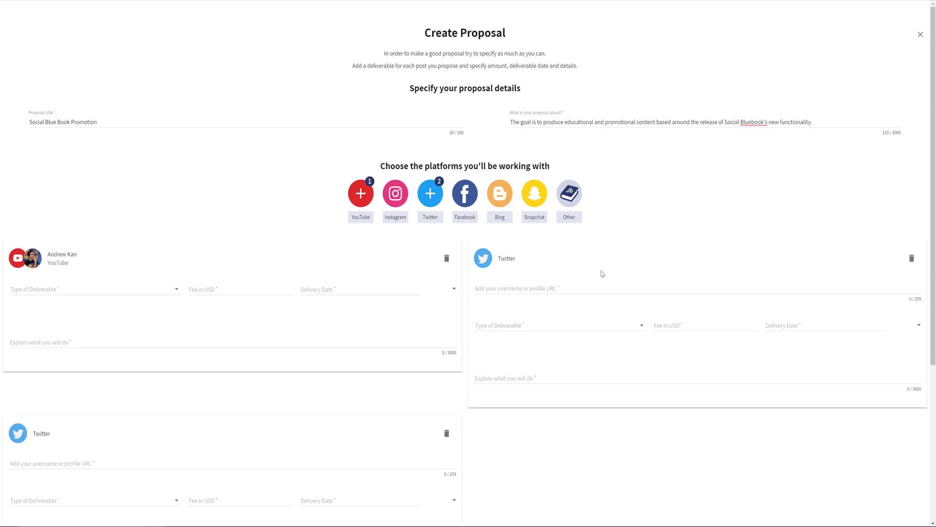
scroll(593, 280, "down", 2)
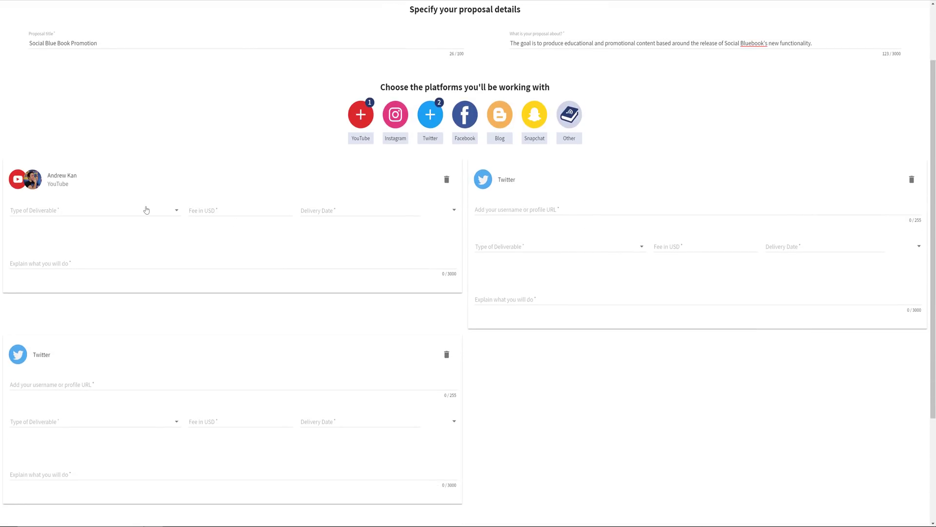
Step: Make the YouTube deliverable a Dedicated Upload for $158.23 due 12/11/2017, with pasted explanation
left_click(146, 210)
left_click(226, 211)
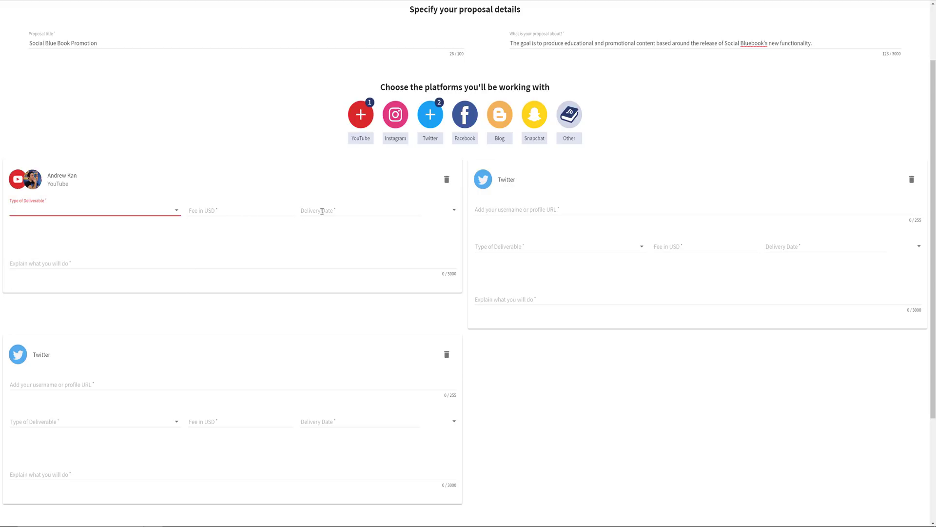
left_click(346, 213)
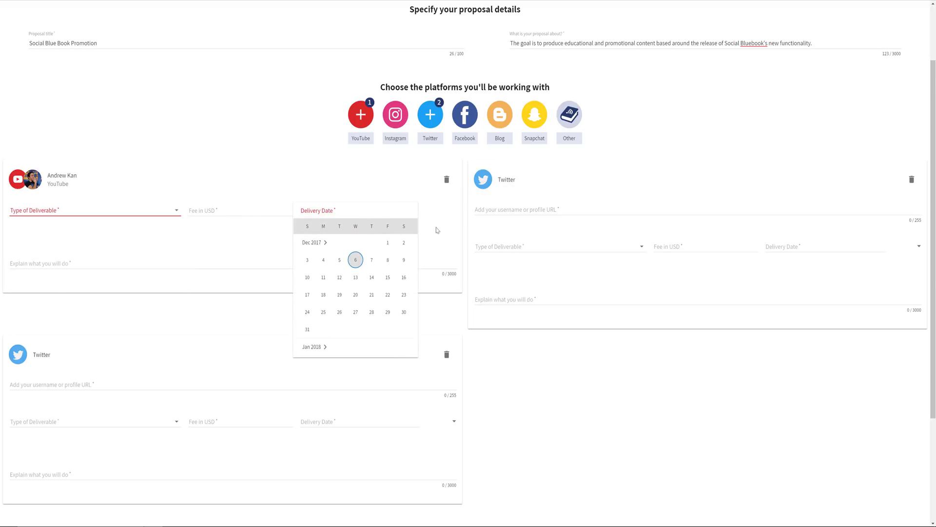
left_click(452, 233)
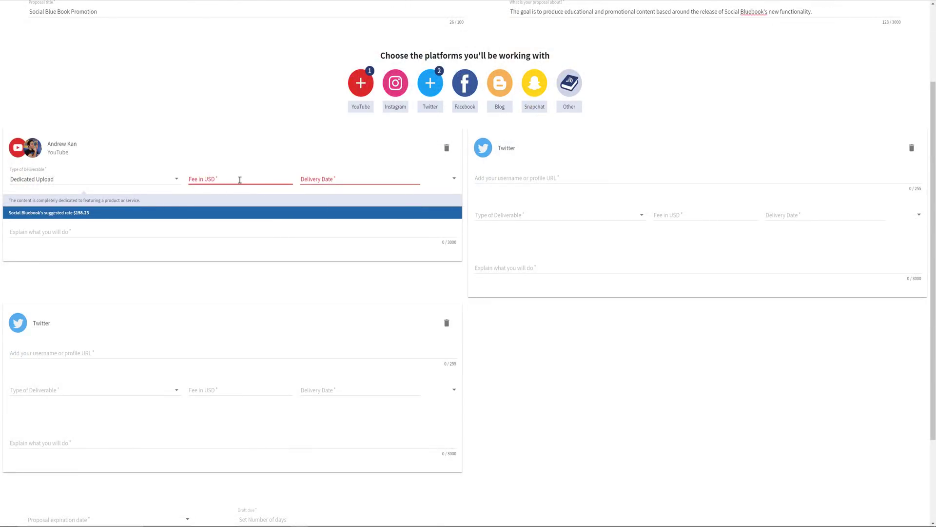
type("158.23")
right_click(87, 234)
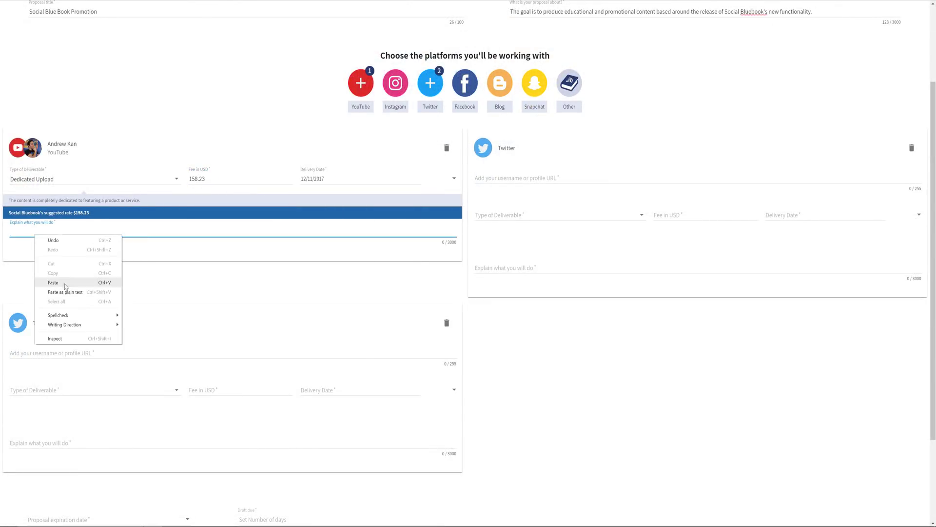
left_click(113, 278)
Step: Fill the first tweet: creator's Twitter username, Dedicated Upload, $10.00 fee, pasted explanation
left_click(548, 179)
type("AndrewKanFilm")
left_click(580, 217)
left_click(580, 223)
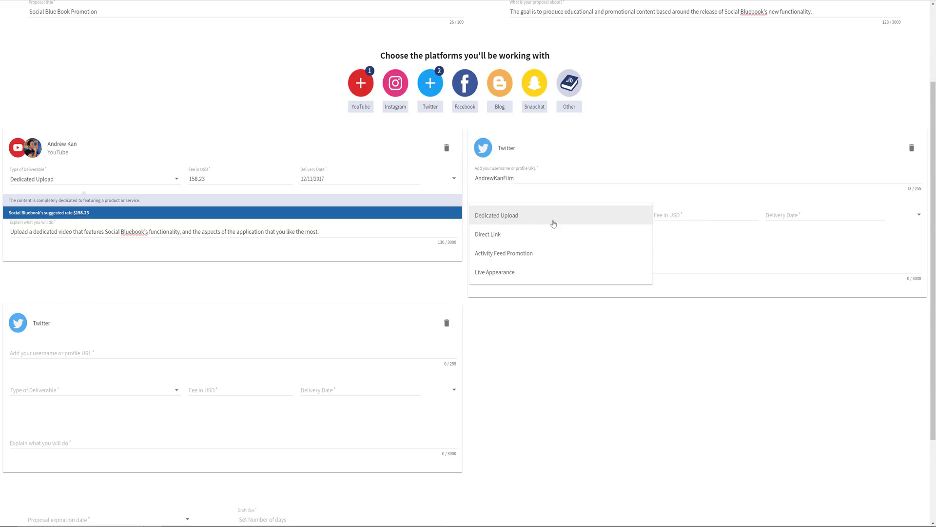
type("10.00")
key("Tab")
right_click(533, 267)
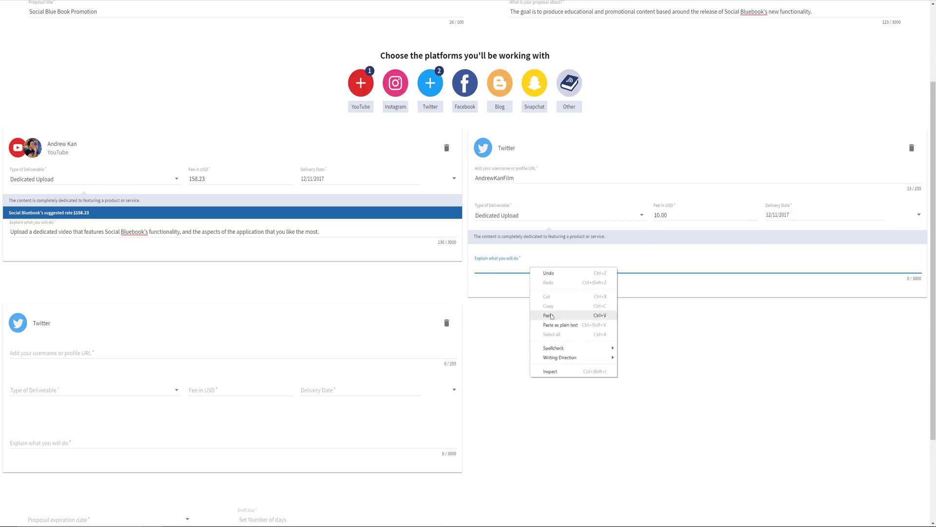
left_click(539, 312)
Step: Fill the second tweet: creator's Twitter username, Dedicated Upload, $10.00 fee, pasted explanation
scroll(539, 311, "down", 1)
left_click(75, 323)
type("AndrewKanFilm")
left_click(73, 351)
left_click(32, 361)
left_click(242, 360)
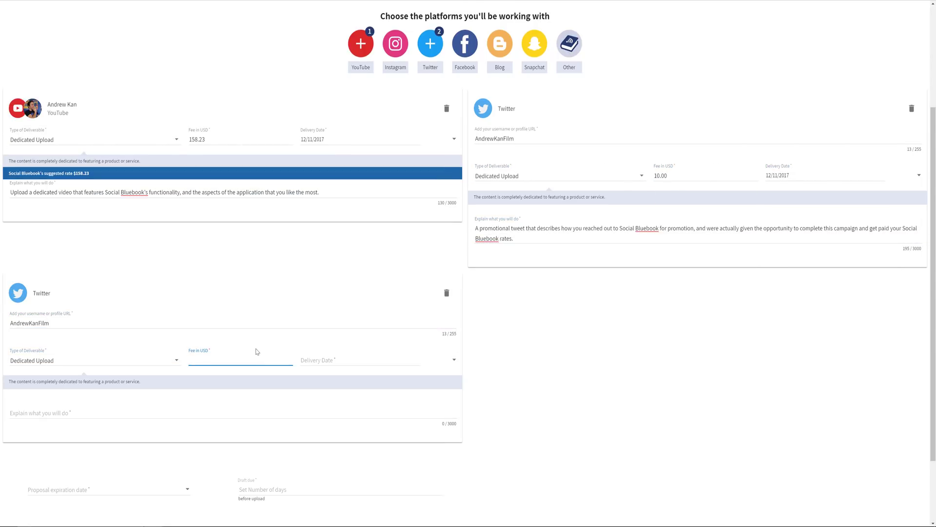
type("10.00")
key("Tab")
key("Tab")
type("Following the upload of your dedicated YouTube video, a tweet that explains briefly how your experience was brokering and executing a deal using Social Bluebooks platform, as well as the link to the video you created.")
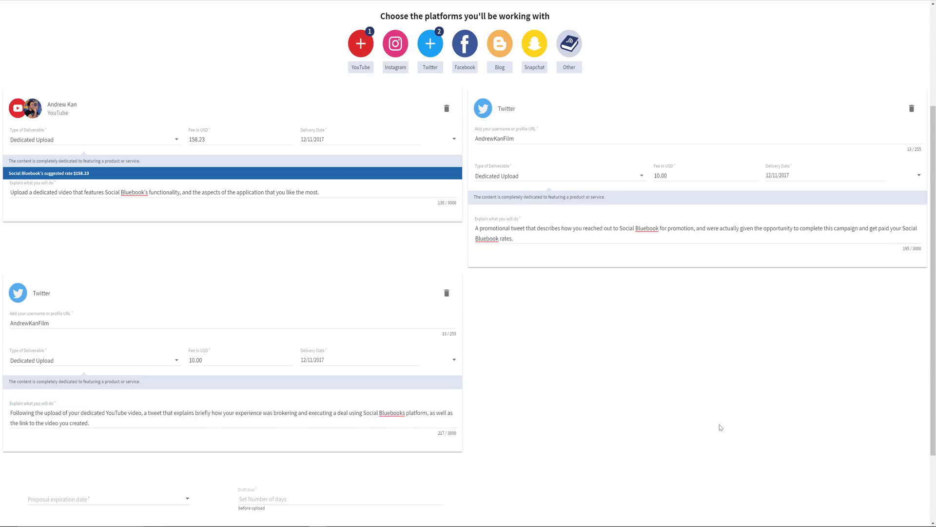
scroll(721, 427, "down", 3)
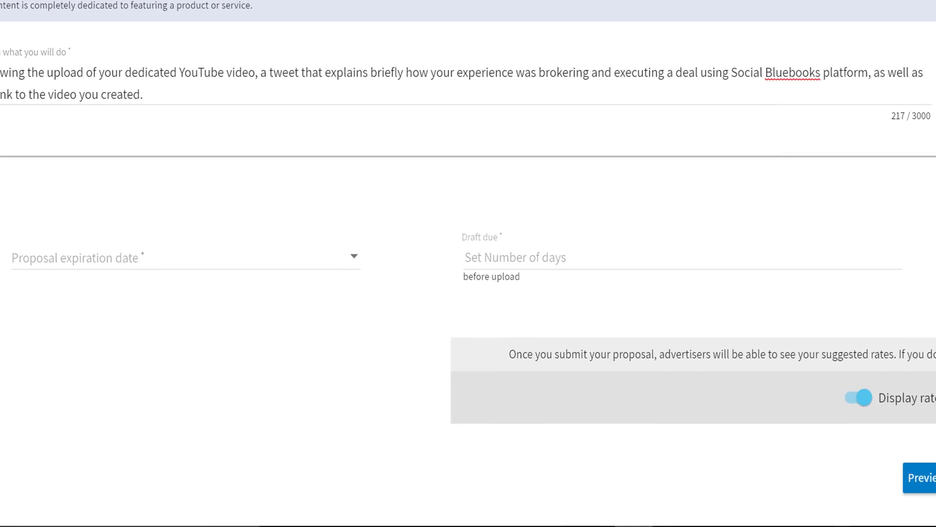
Step: Set the expiration date to 12/8/2017 and drafts due 5 days before upload, then preview
left_click(140, 257)
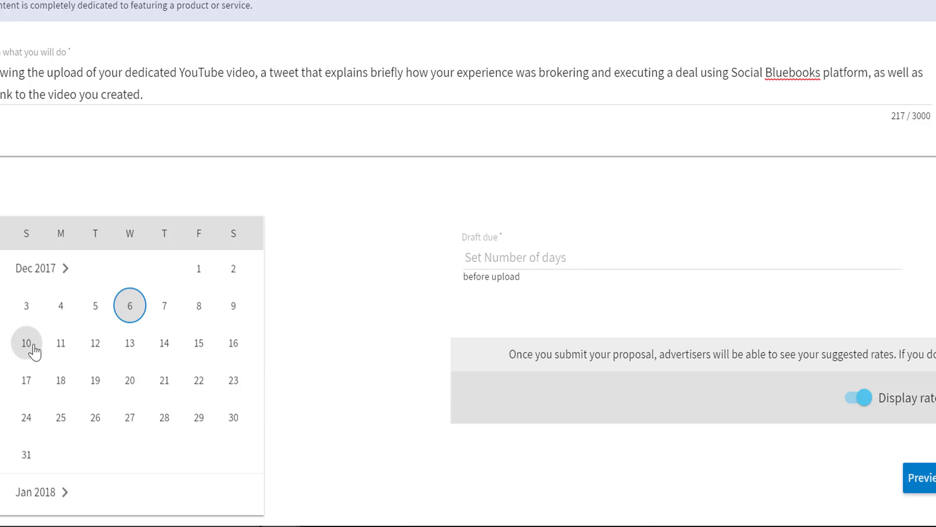
left_click(197, 311)
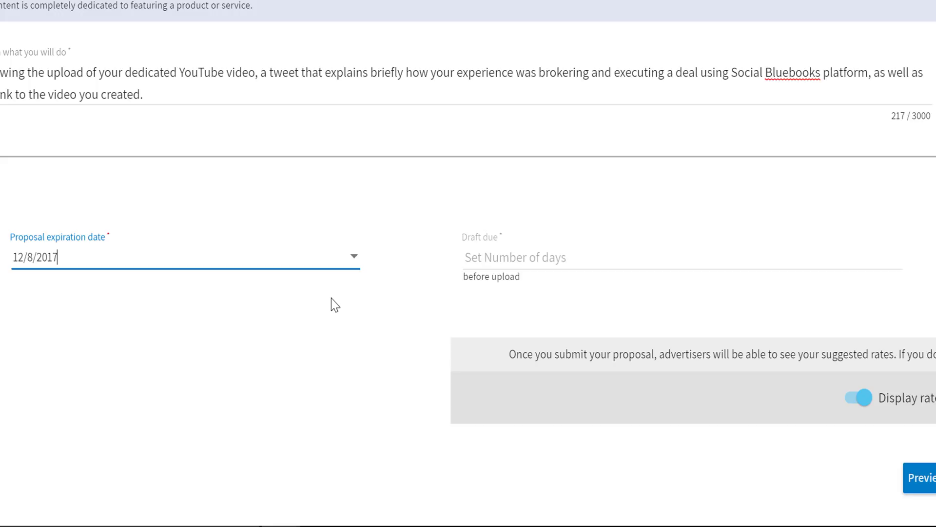
left_click(492, 254)
left_click(899, 253)
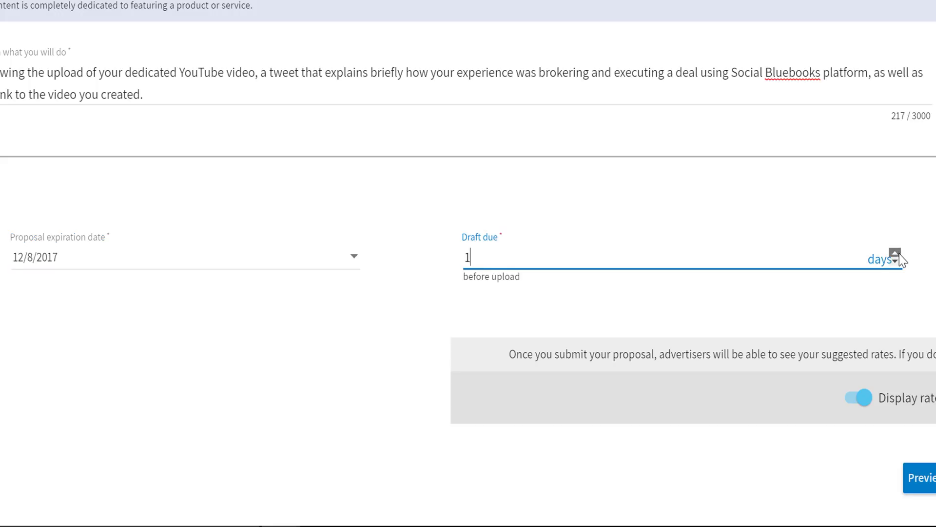
left_click(899, 253)
double_click(900, 253)
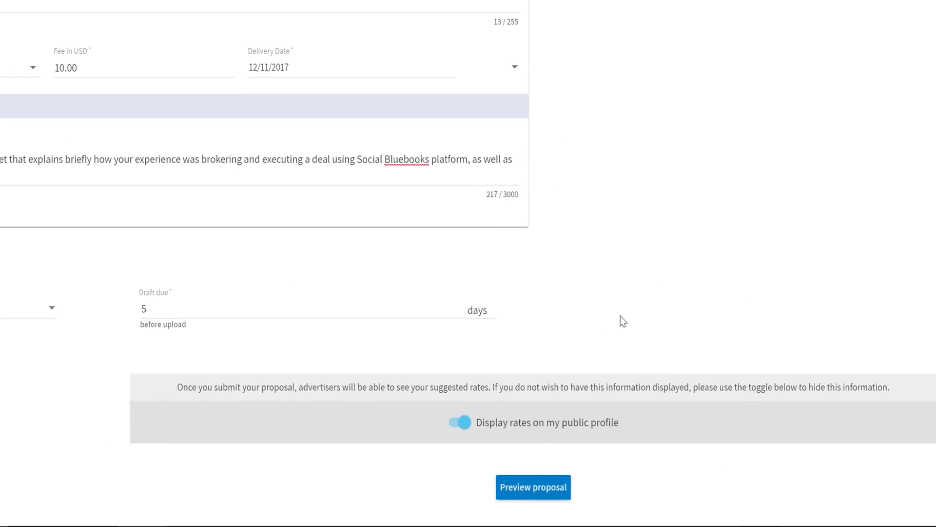
left_click(498, 488)
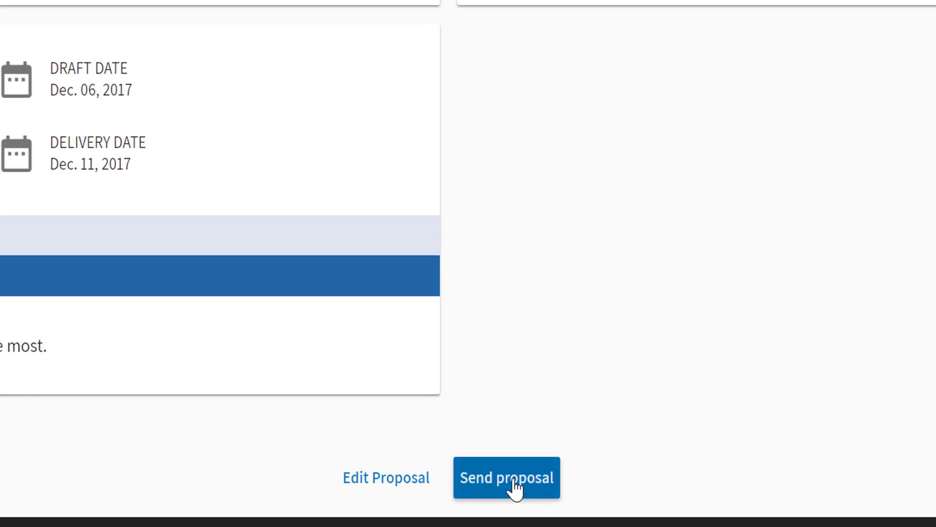
Step: Go from the preview to the Send your proposal page
left_click(512, 483)
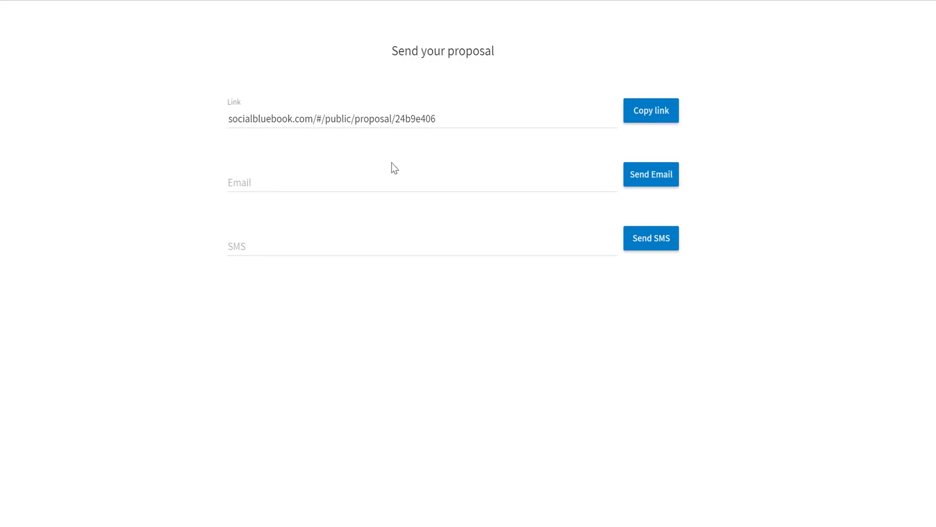